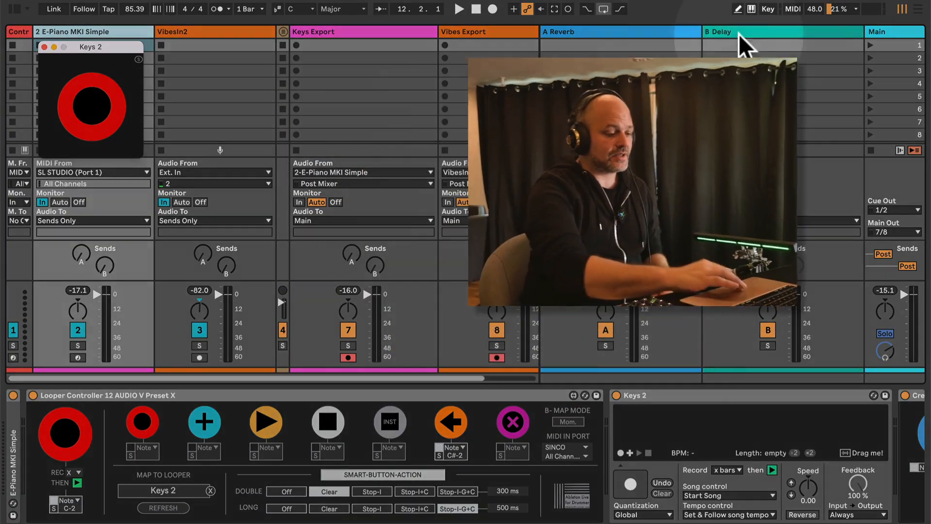
# Scroll the E-Piano device chain right to reveal Create Clips From Looper and Looper Visualiser
pyautogui.hscroll(15, 763, 450)
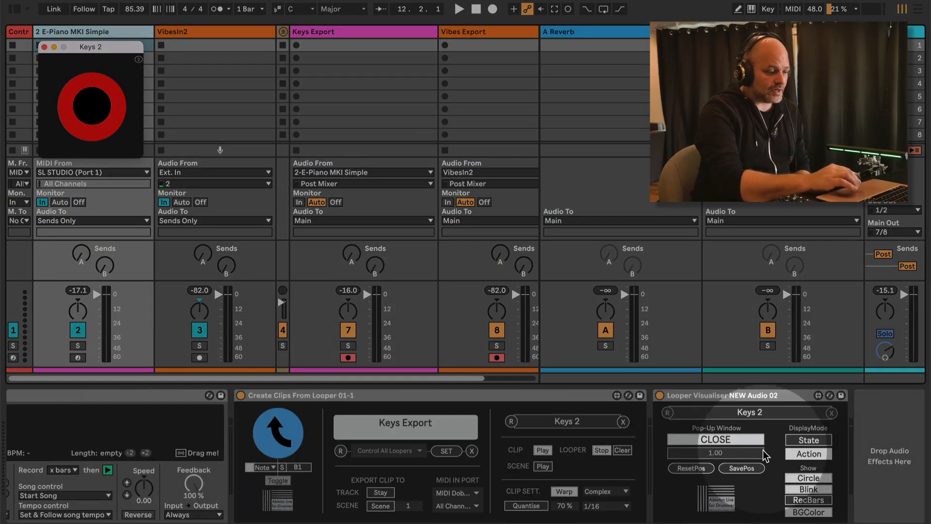
# Select the Create Clips From Looper device, then scroll back and select the Keys 2 looper
pyautogui.click(478, 395)
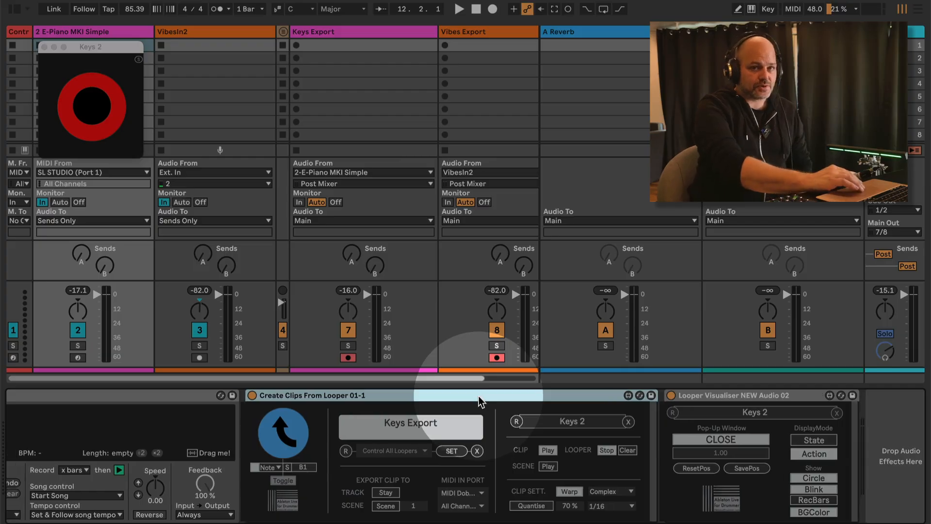
pyautogui.hscroll(-8, 478, 398)
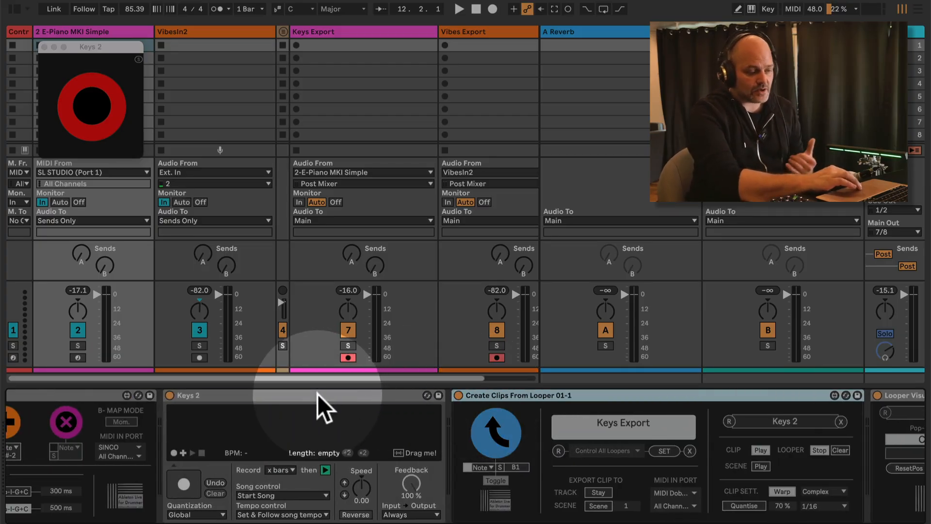
pyautogui.click(318, 395)
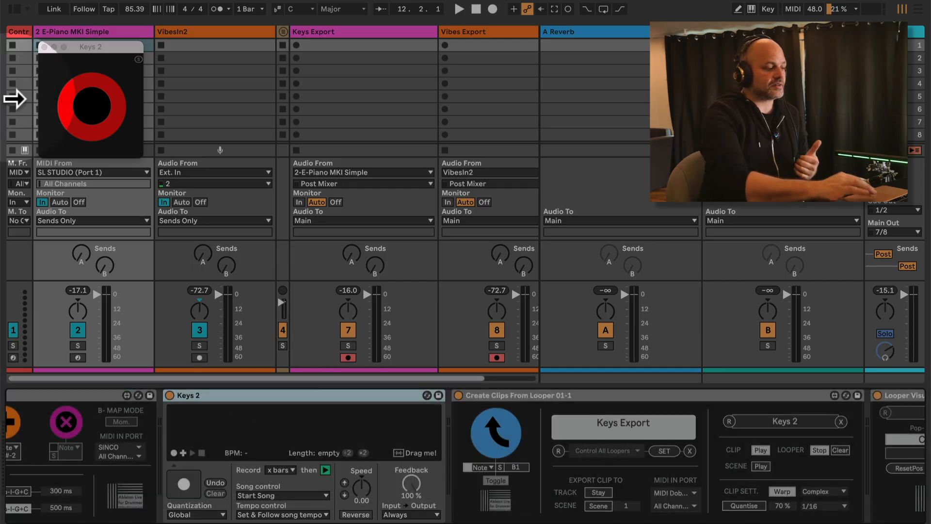
# Reposition the floating Keys 2 window and select Looper Controller, then Create Clips From Looper
pyautogui.moveTo(88, 45)
pyautogui.mouseDown()
pyautogui.moveTo(152, 54)
pyautogui.moveTo(85, 40)
pyautogui.moveTo(91, 49)
pyautogui.mouseUp()
pyautogui.hscroll(-10, 124, 436)
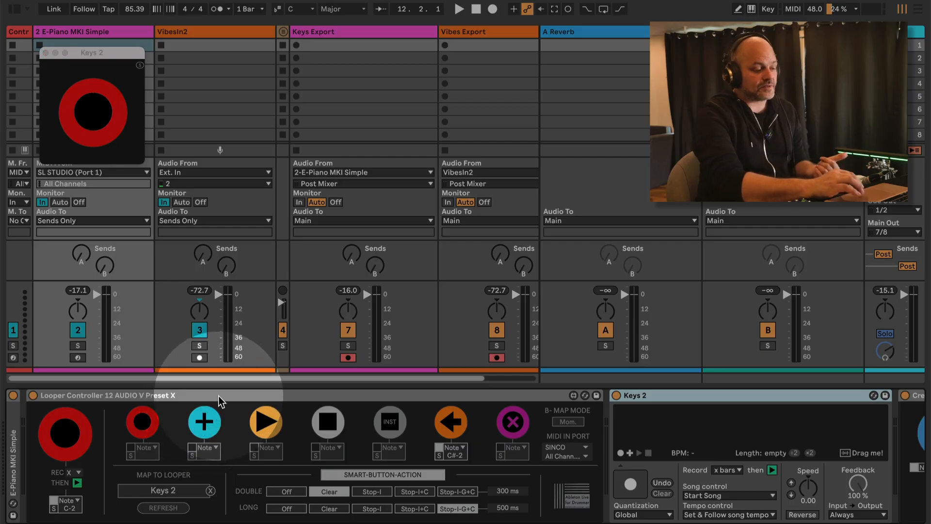
pyautogui.click(220, 400)
pyautogui.hscroll(10, 318, 452)
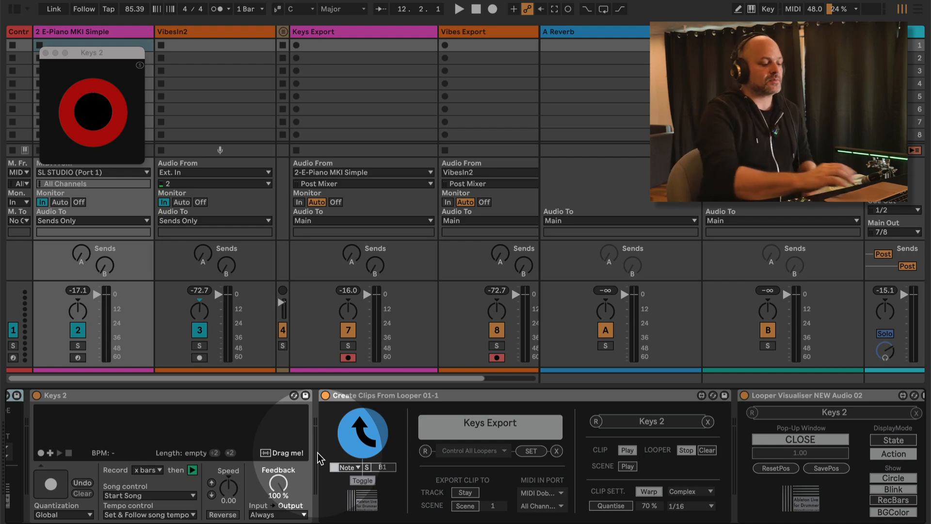
pyautogui.click(478, 394)
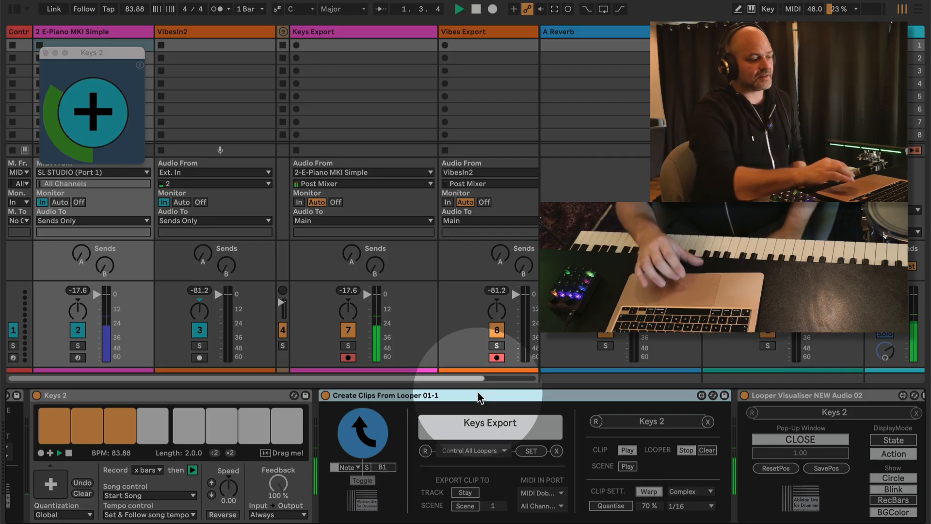
# Enter a song tempo of 107 and nudge it up and down
pyautogui.click(134, 9)
pyautogui.write('107')
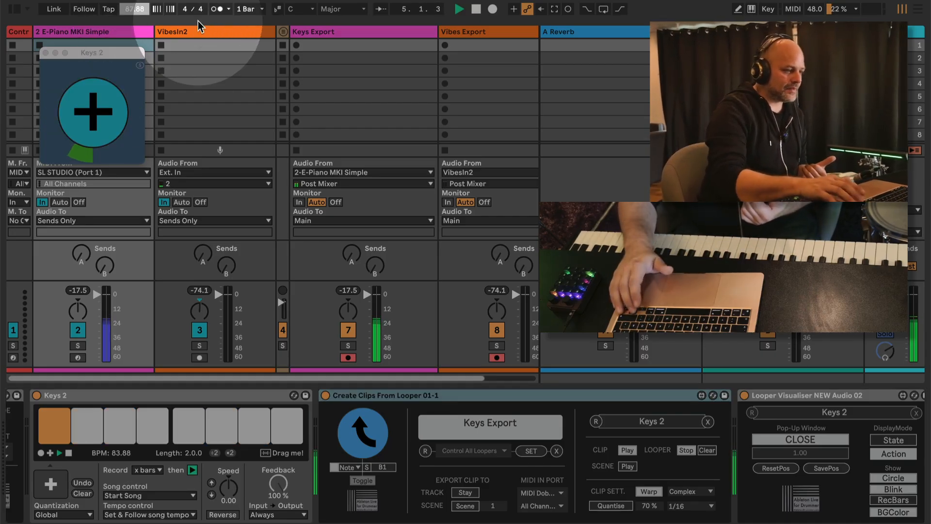
pyautogui.press('Up')
pyautogui.press('Up')
pyautogui.press('Up')
pyautogui.press('Up')
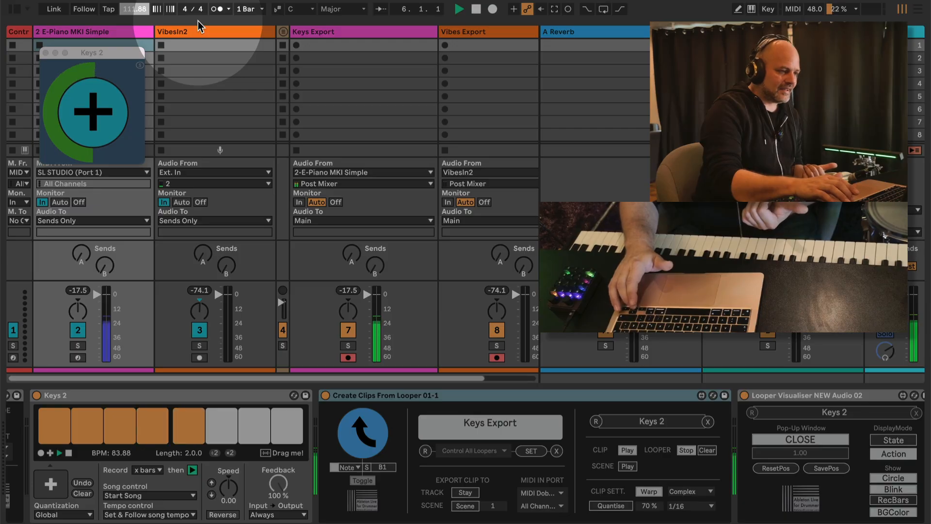
pyautogui.press('Down')
pyautogui.press('Down')
pyautogui.press('Down')
pyautogui.press('Down')
pyautogui.press('Down')
pyautogui.press('Down')
pyautogui.press('Down')
pyautogui.press('Down')
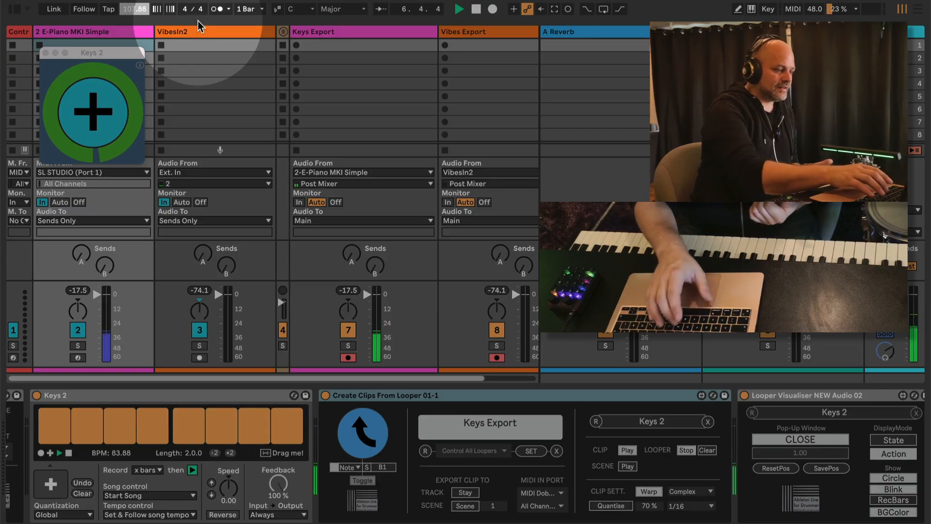
# Set the tempo to 83, then trigger Create Clips From Looper to export the loop to Keys Export
pyautogui.click(140, 11)
pyautogui.write('83')
pyautogui.press('Return')
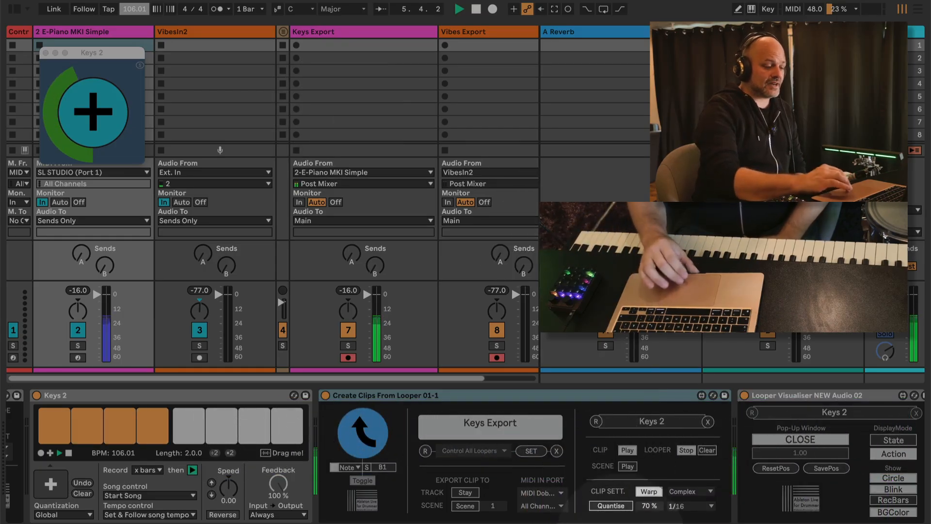
pyautogui.click(567, 392)
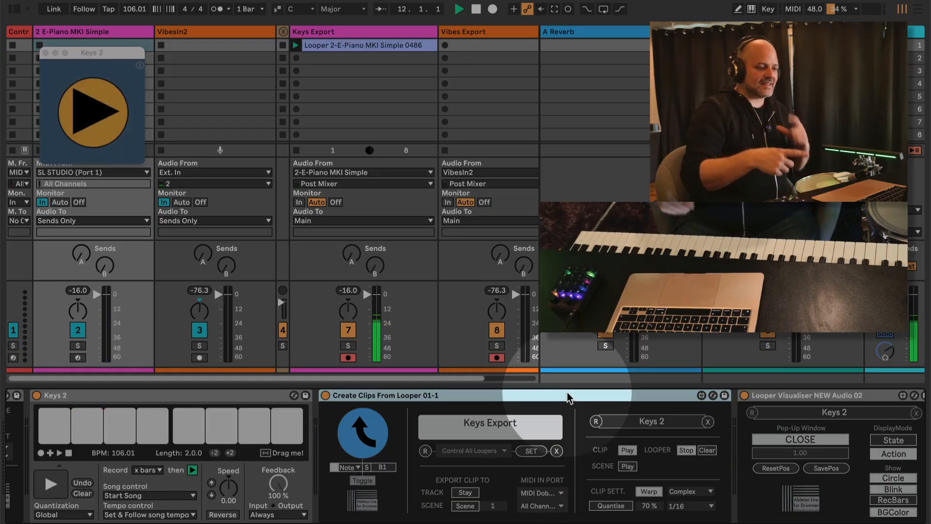
pyautogui.click(370, 46)
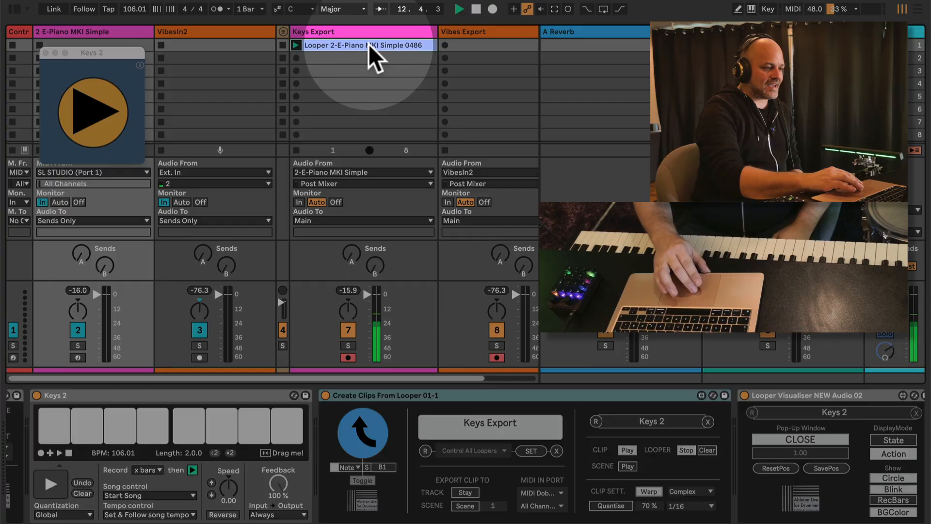
pyautogui.click(369, 45)
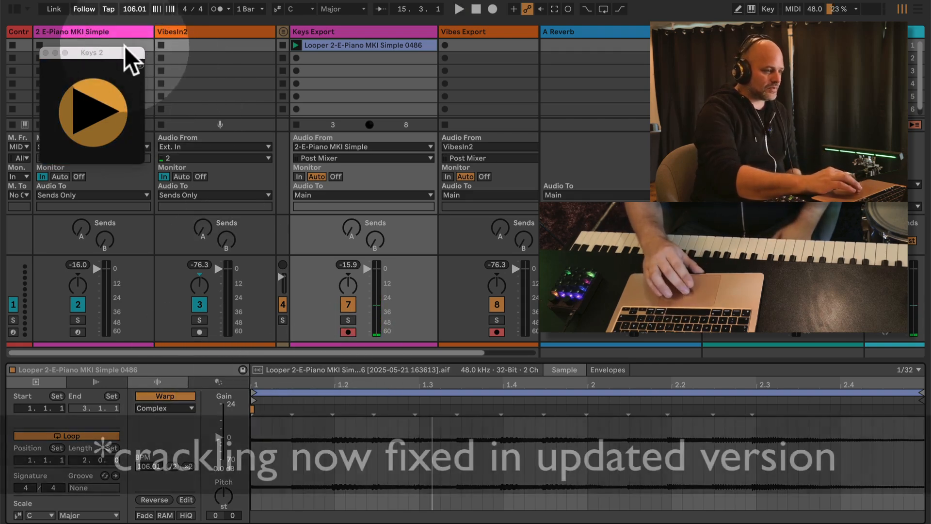
pyautogui.doubleClick(115, 33)
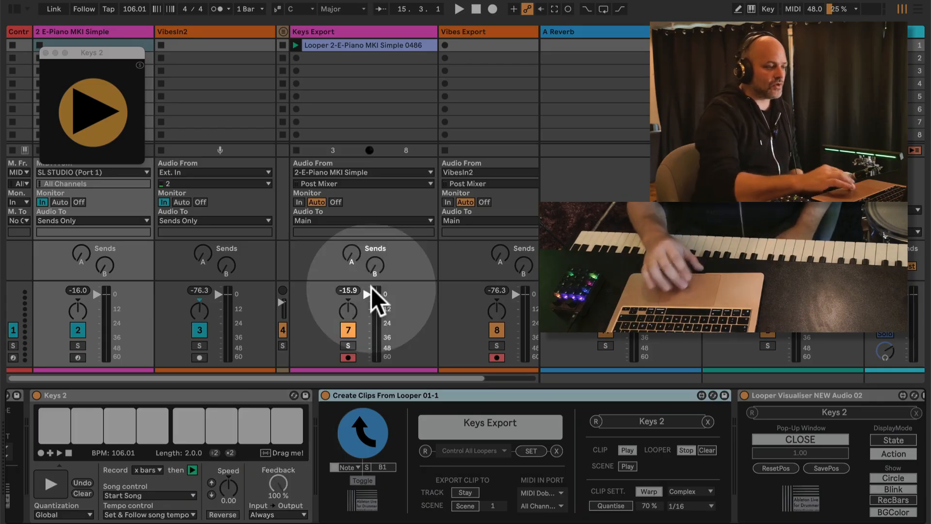
# Delete the exported looper clip from Keys Export and return to the E-Piano track
pyautogui.click(354, 44)
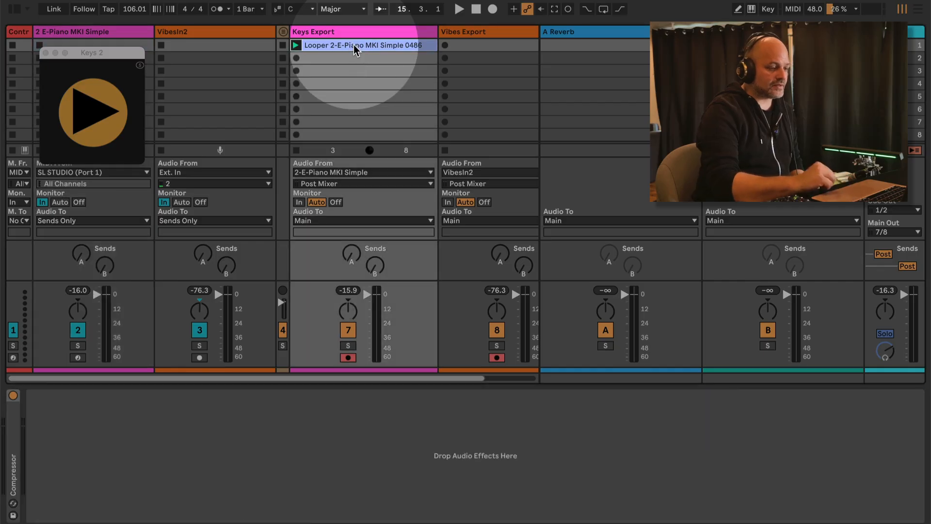
pyautogui.press('Delete')
pyautogui.click(79, 30)
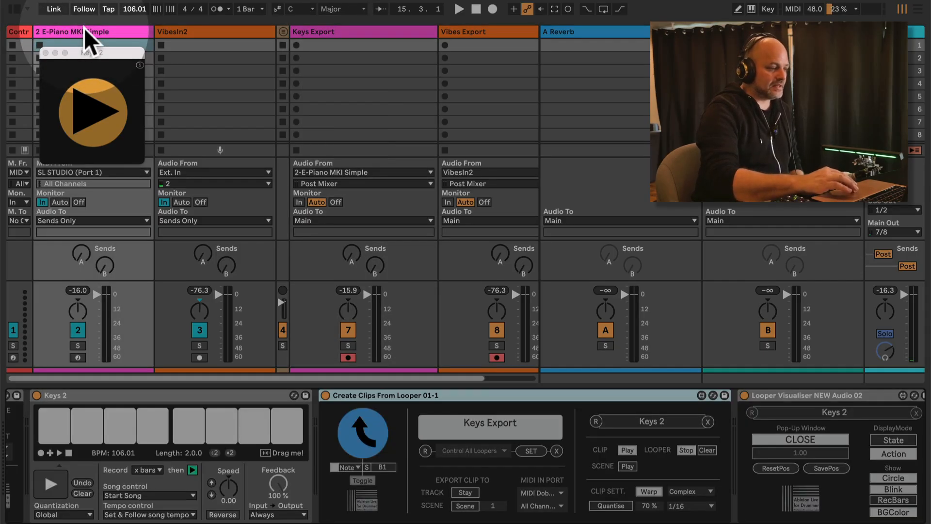
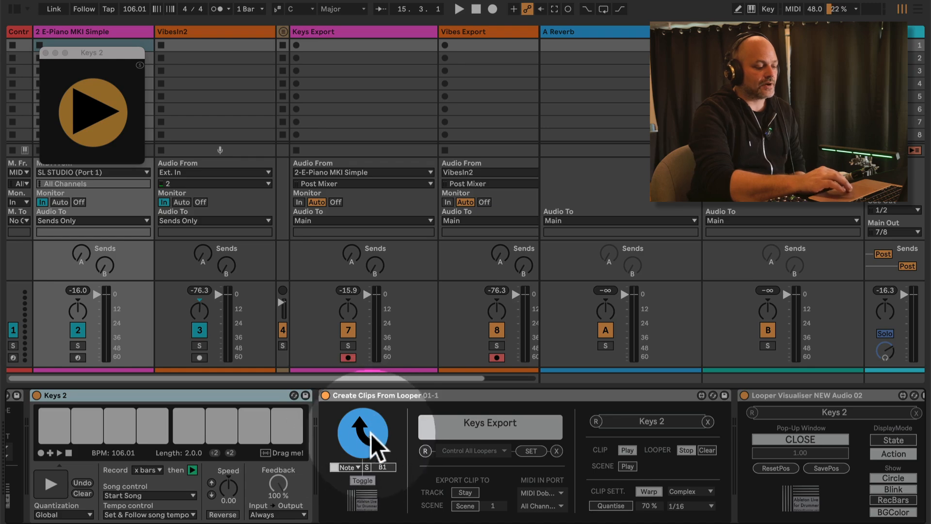
# Enter MIDI Map mode and export the Keys 2 looper recording into Keys Export slot 1
pyautogui.press('super+m')
pyautogui.press('super+m')
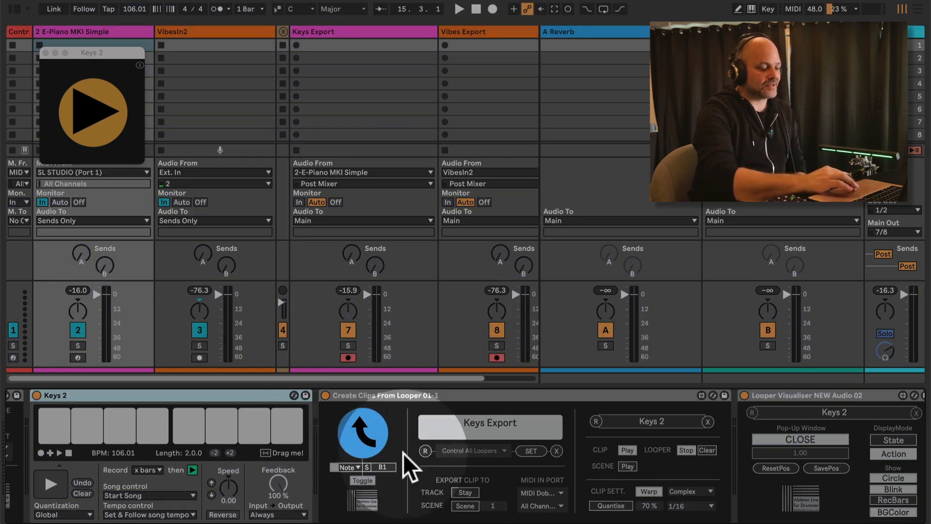
pyautogui.click(363, 433)
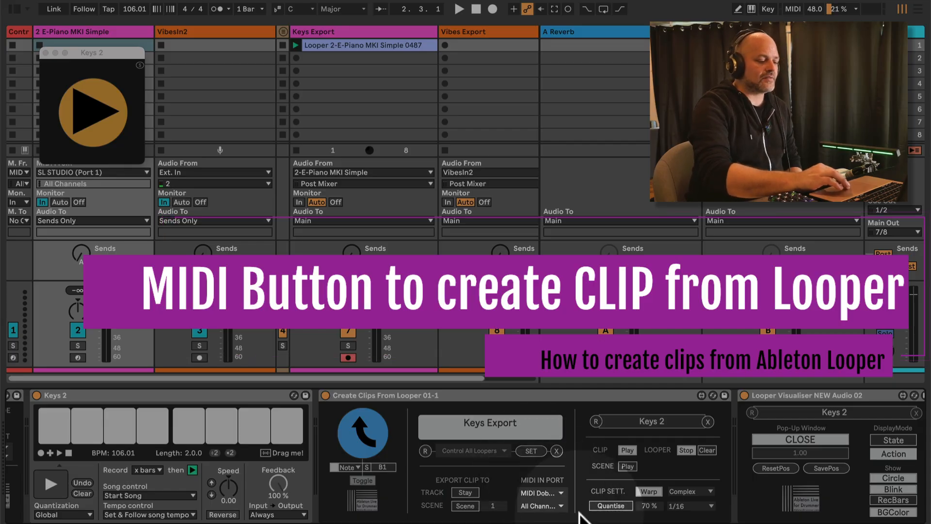
# Keep MIDI Dobrynya Pocket on All Channels and learn note G1 as the export trigger
pyautogui.click(546, 494)
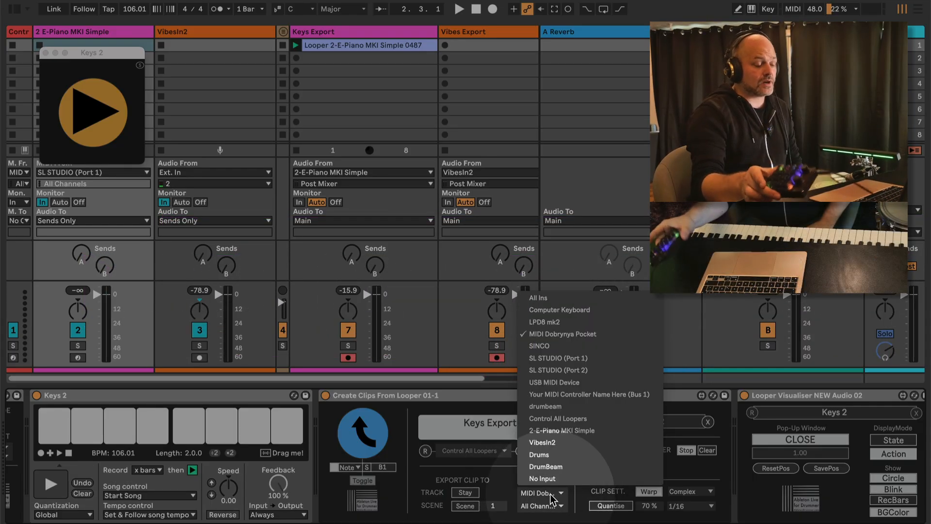
pyautogui.click(570, 334)
pyautogui.click(543, 505)
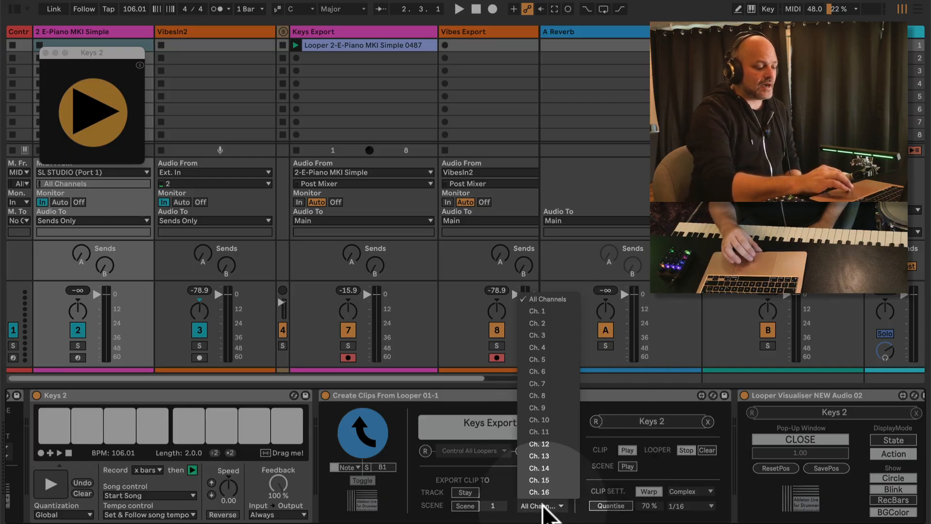
pyautogui.click(544, 506)
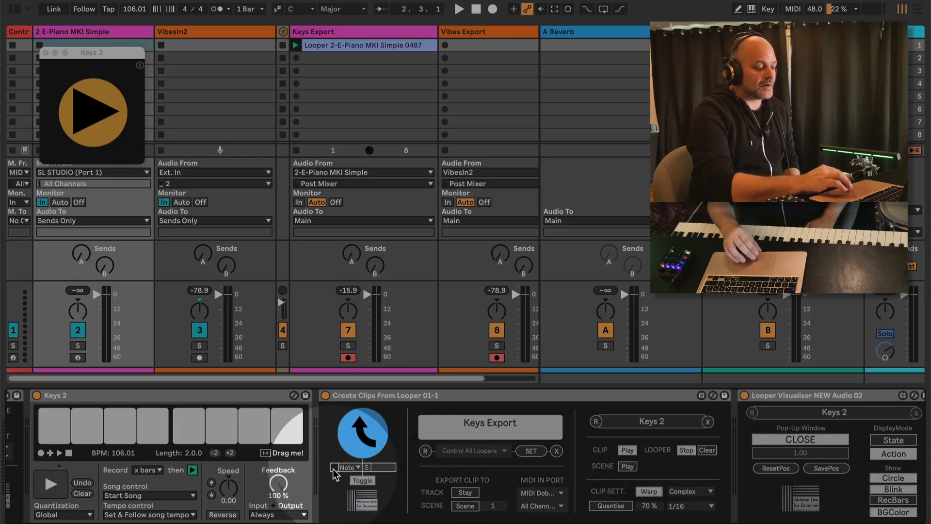
pyautogui.click(367, 467)
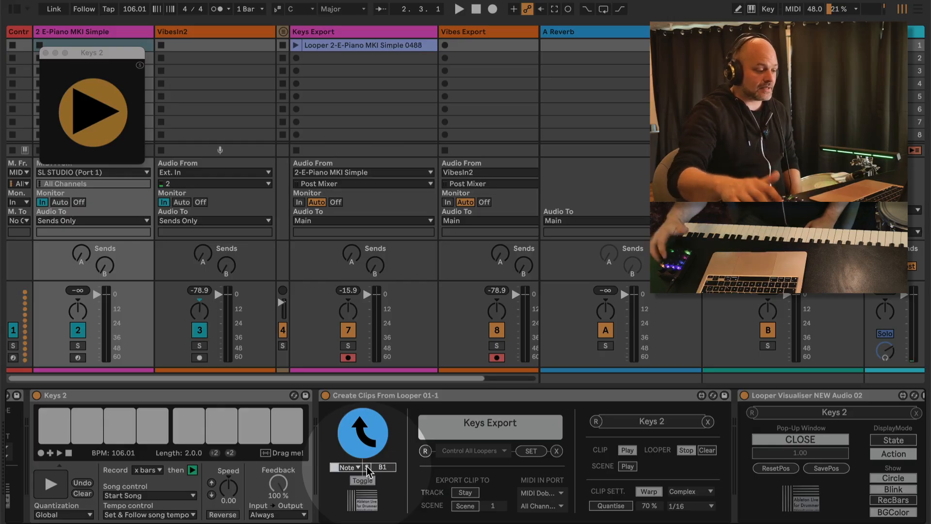
# Stop playback, delete the test clip from Keys Export, and keep Note as the trigger type
pyautogui.press('space')
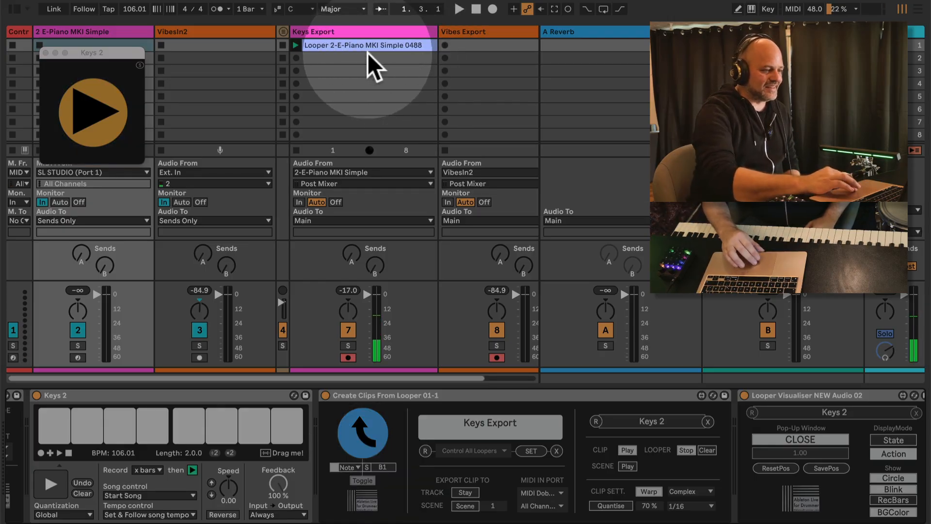
pyautogui.click(367, 45)
pyautogui.press('Delete')
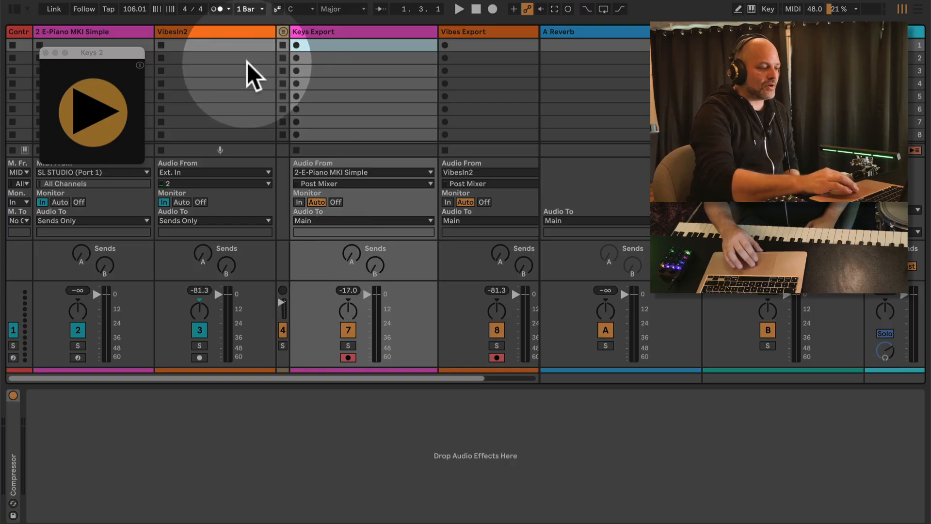
pyautogui.click(89, 29)
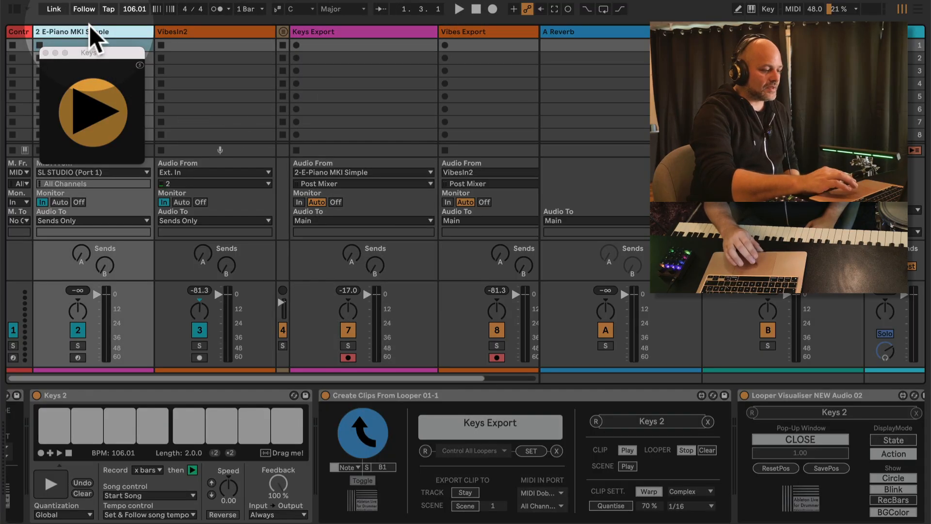
pyautogui.click(357, 466)
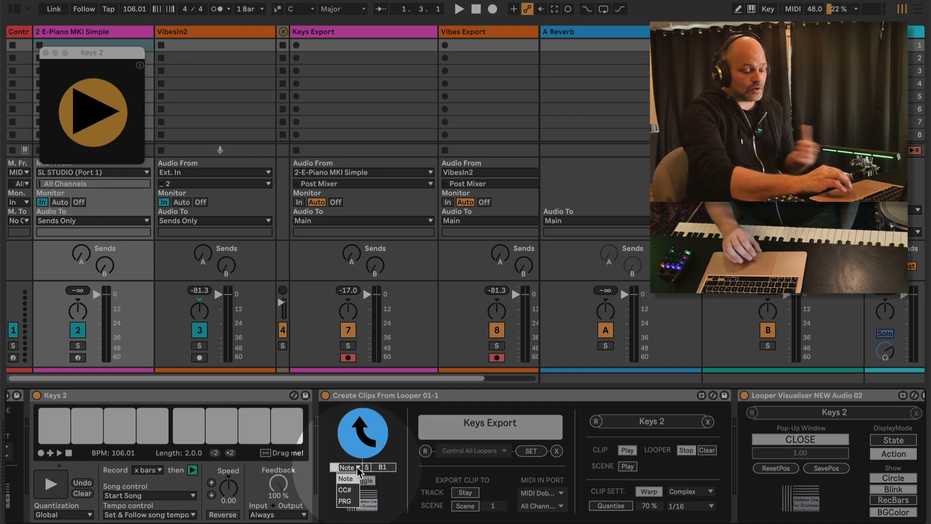
pyautogui.click(357, 467)
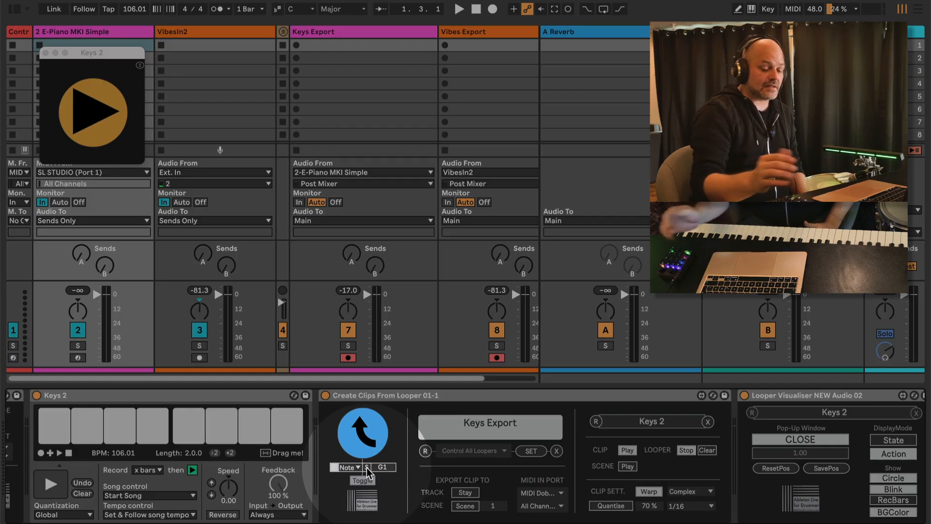
# Clear the current export track, then choose Keys Export and confirm it with SET
pyautogui.hscroll(1, 381, 481)
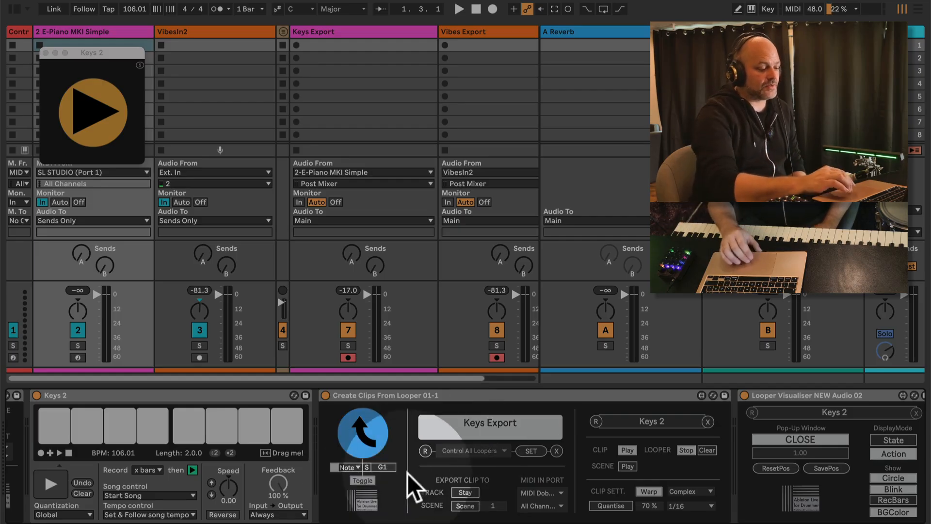
pyautogui.hscroll(3, 381, 482)
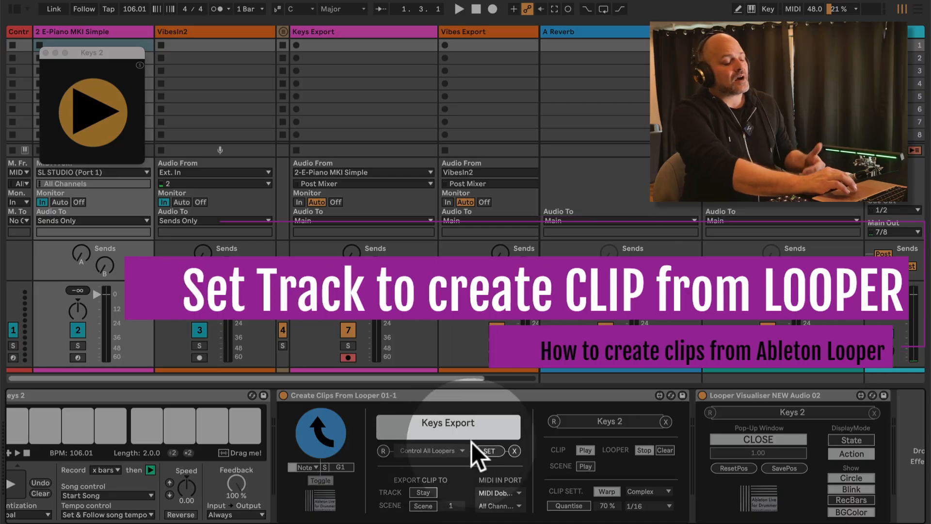
pyautogui.click(514, 451)
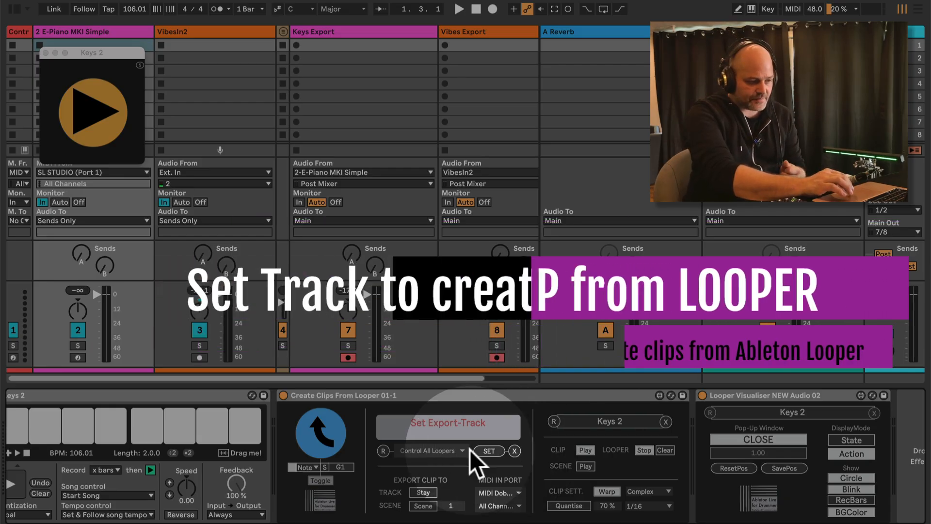
pyautogui.click(419, 450)
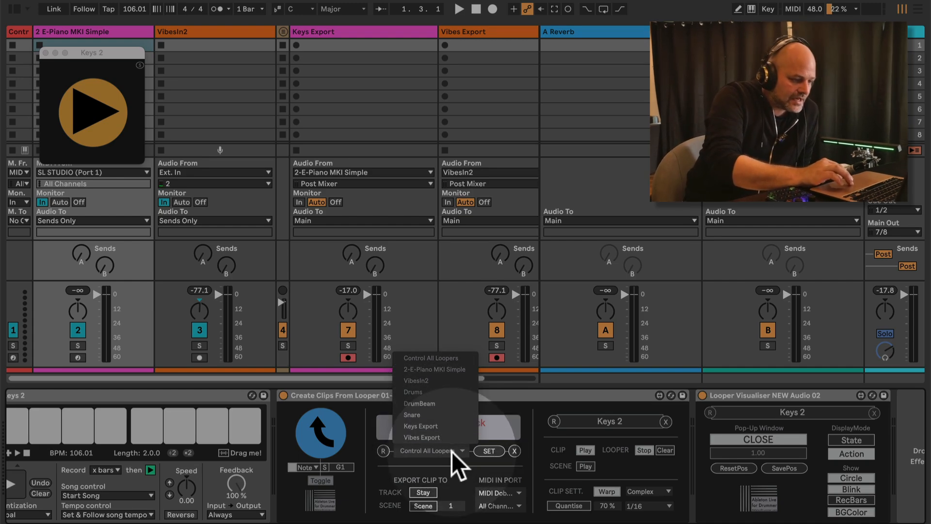
pyautogui.click(440, 427)
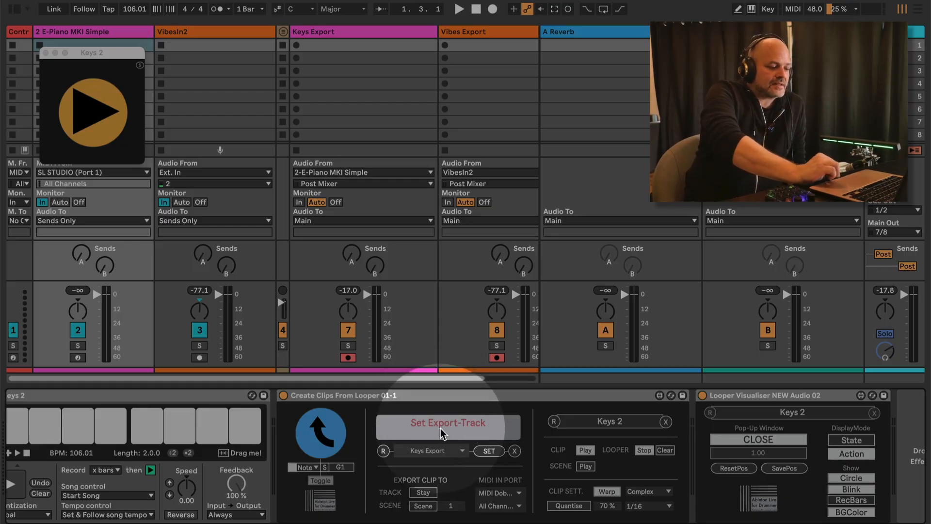
pyautogui.click(491, 451)
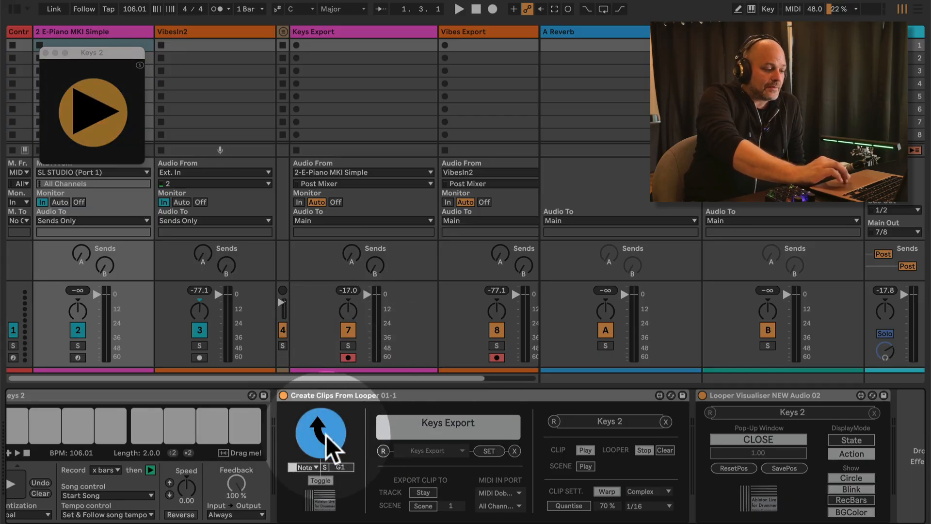
pyautogui.click(346, 31)
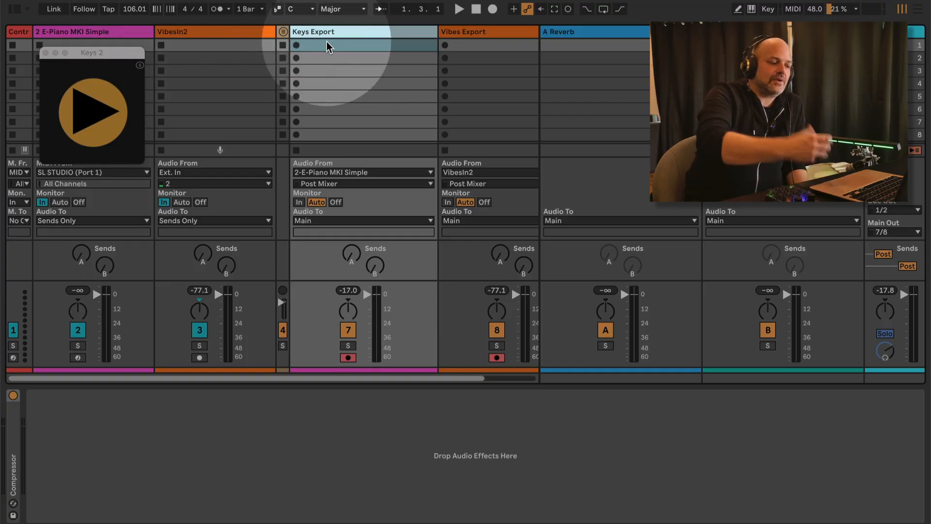
pyautogui.click(81, 31)
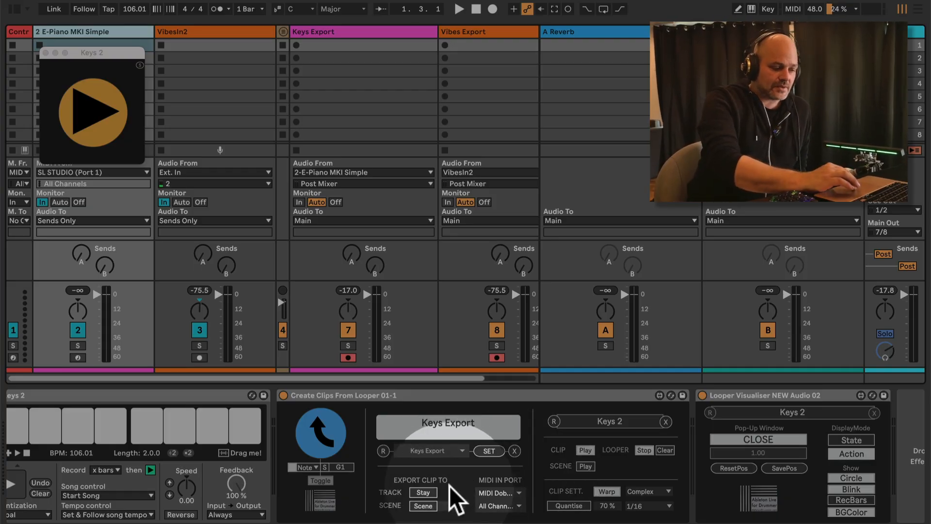
# Switch TRACK from Stay to Move and back to Stay so clip 0490 exports to Keys Export
pyautogui.click(423, 492)
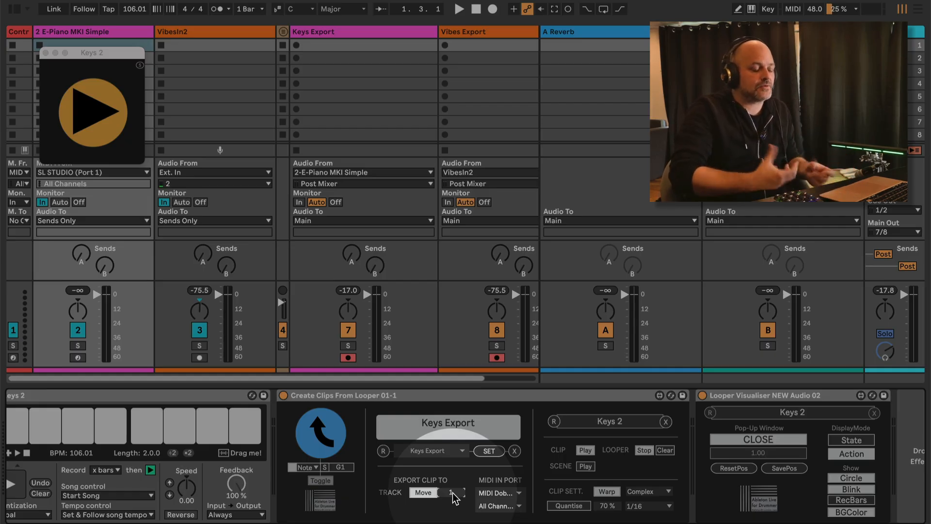
pyautogui.click(423, 491)
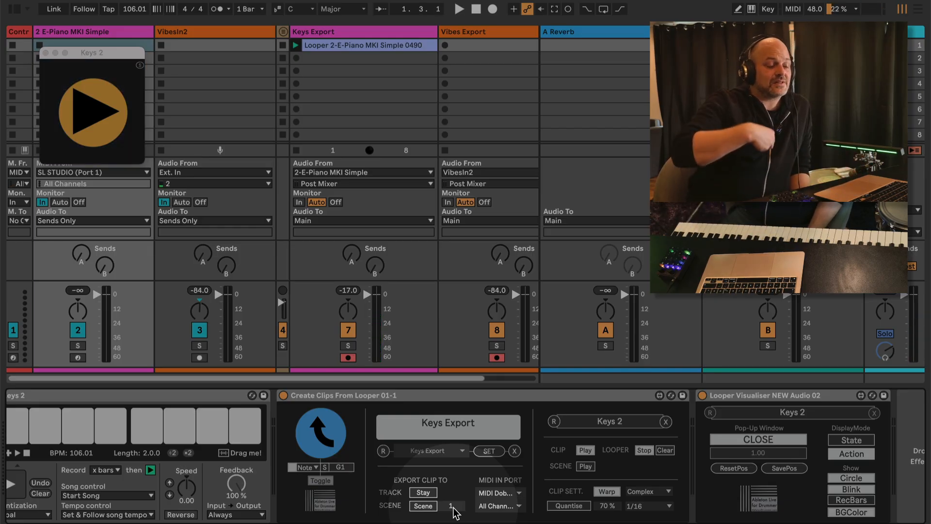
pyautogui.click(363, 45)
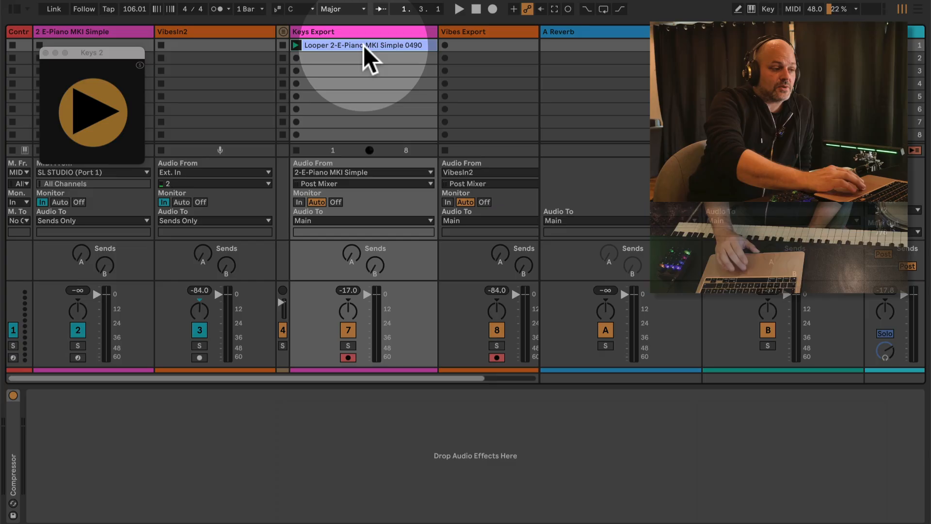
pyautogui.click(93, 25)
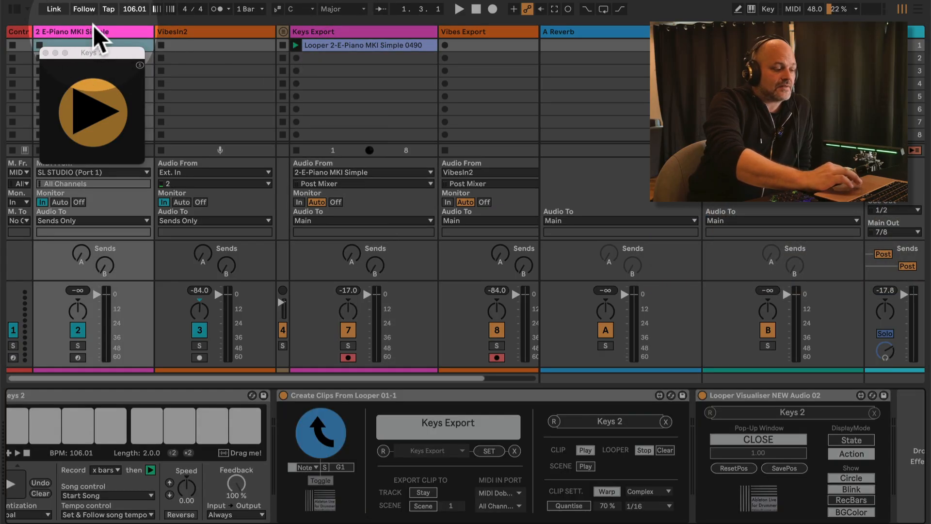
pyautogui.click(456, 440)
pyautogui.click(420, 493)
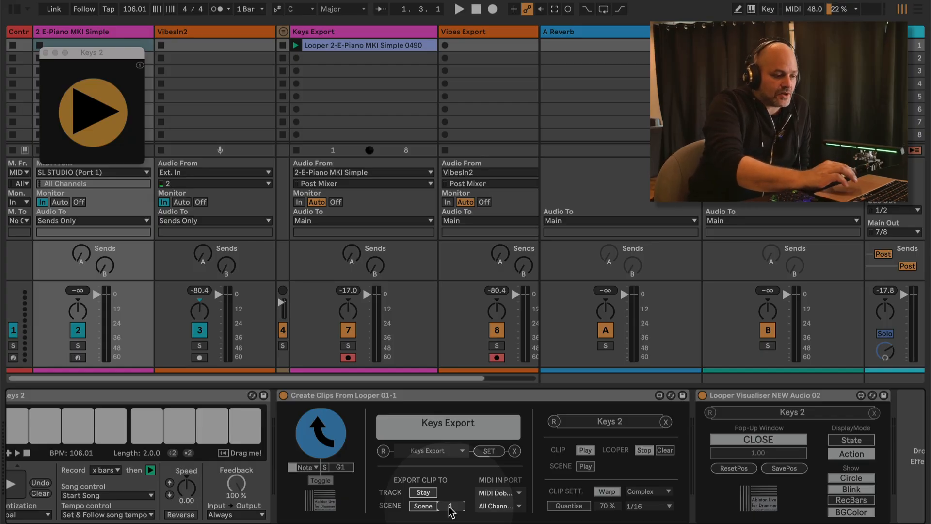
pyautogui.moveTo(450, 506); pyautogui.dragTo(441, 259)
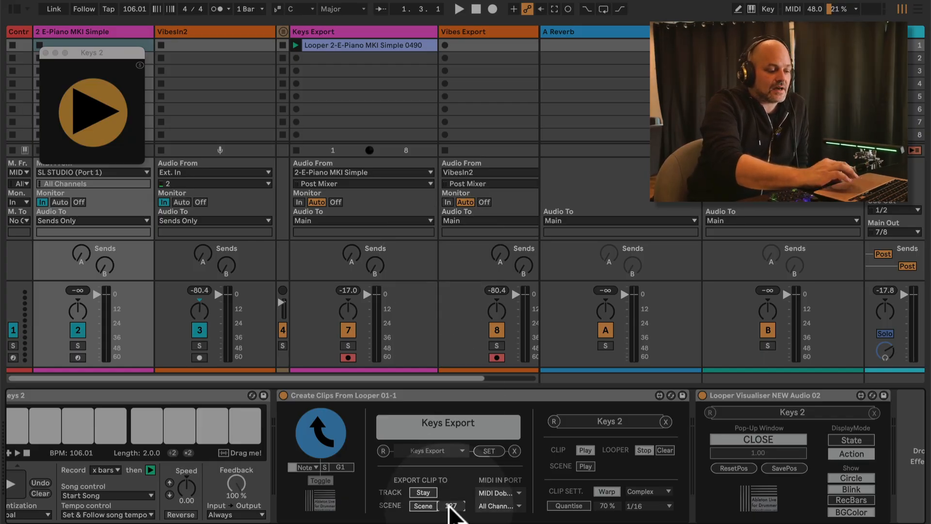
pyautogui.doubleClick(449, 505)
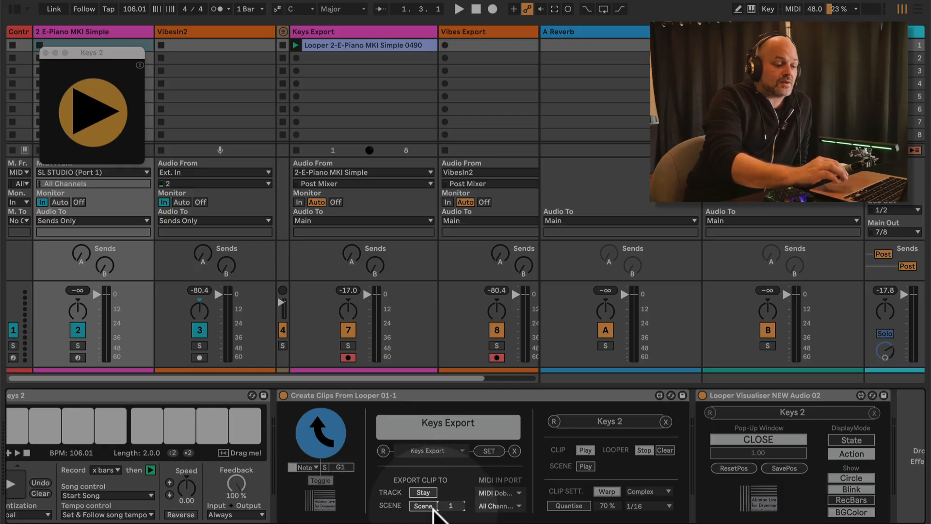
# Set SCENE to Next so clip 0491 lands in Keys Export's second slot, then stop playback
pyautogui.click(424, 506)
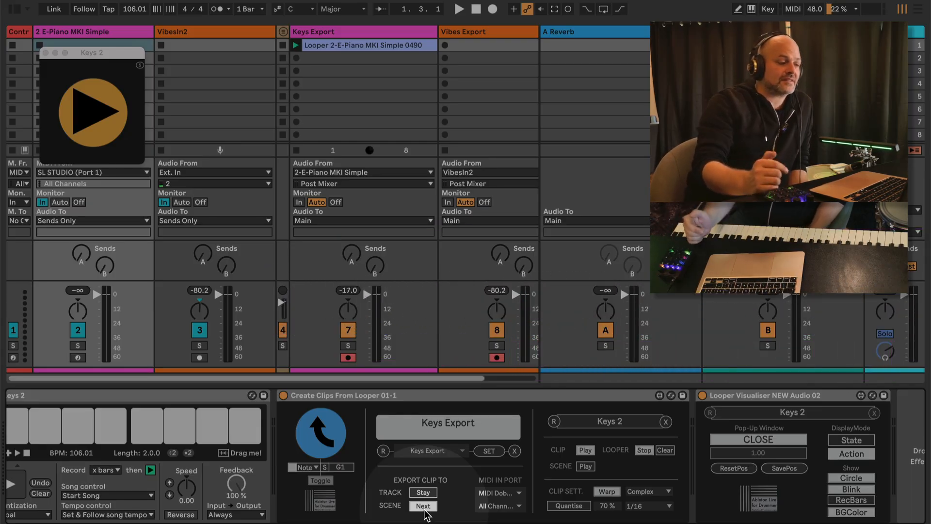
pyautogui.click(362, 47)
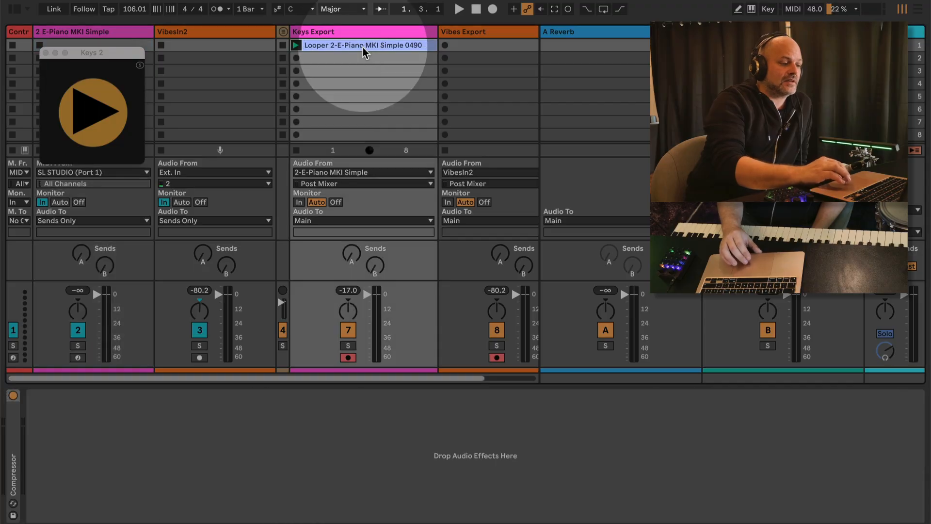
pyautogui.click(362, 61)
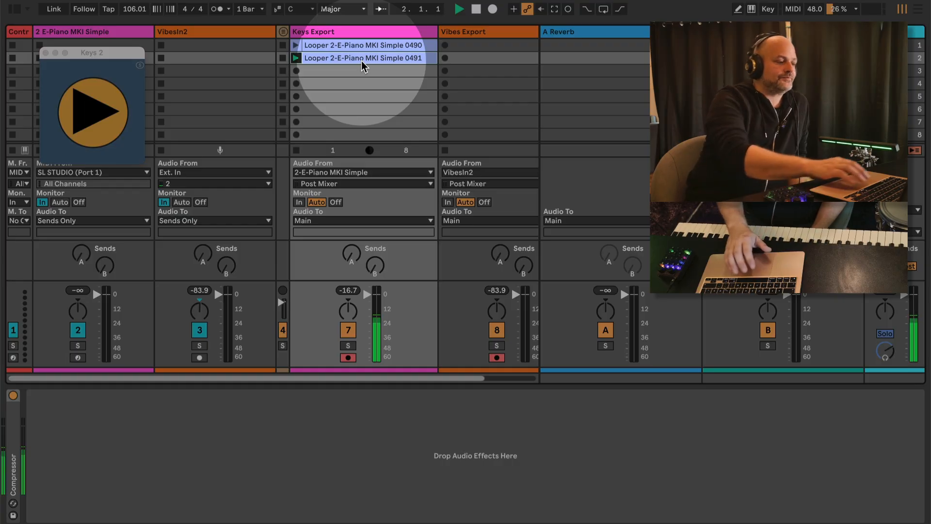
pyautogui.press('space')
pyautogui.doubleClick(341, 32)
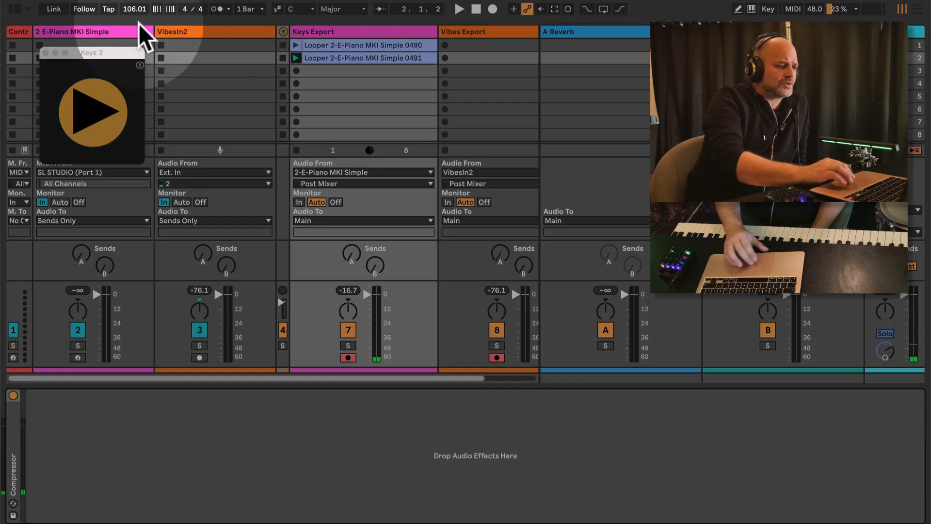
pyautogui.click(119, 35)
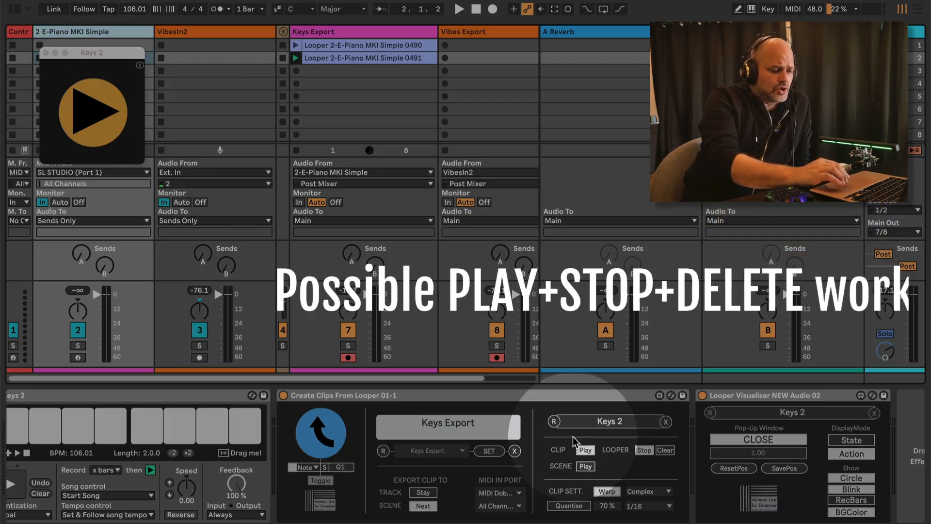
# Toggle CLIP Play and delete looper clips 0490 and 0491 from Keys Export
pyautogui.hscroll(2, 558, 452)
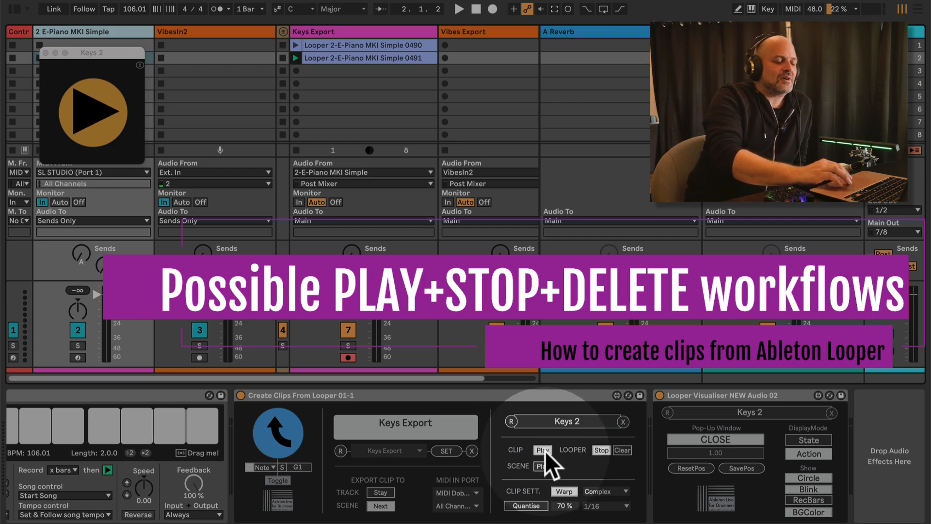
pyautogui.click(544, 451)
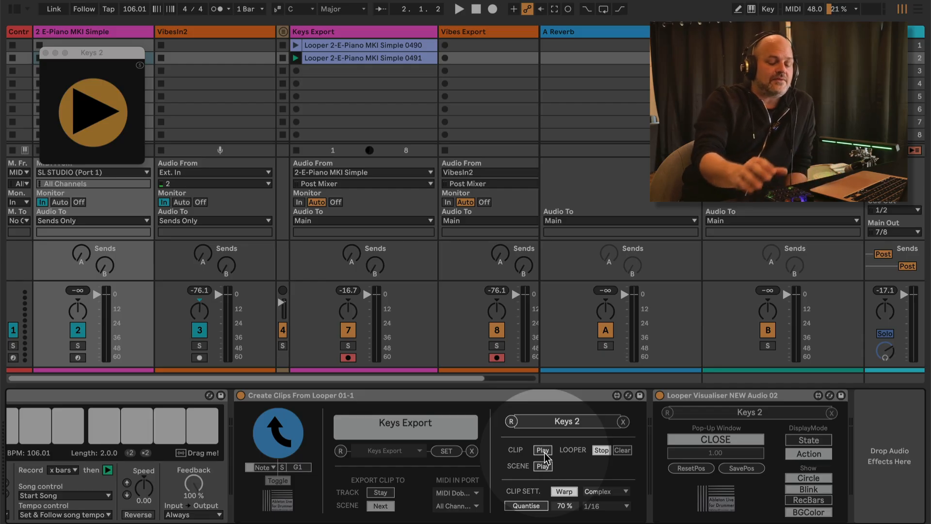
pyautogui.moveTo(391, 85); pyautogui.dragTo(376, 42)
pyautogui.press('Delete')
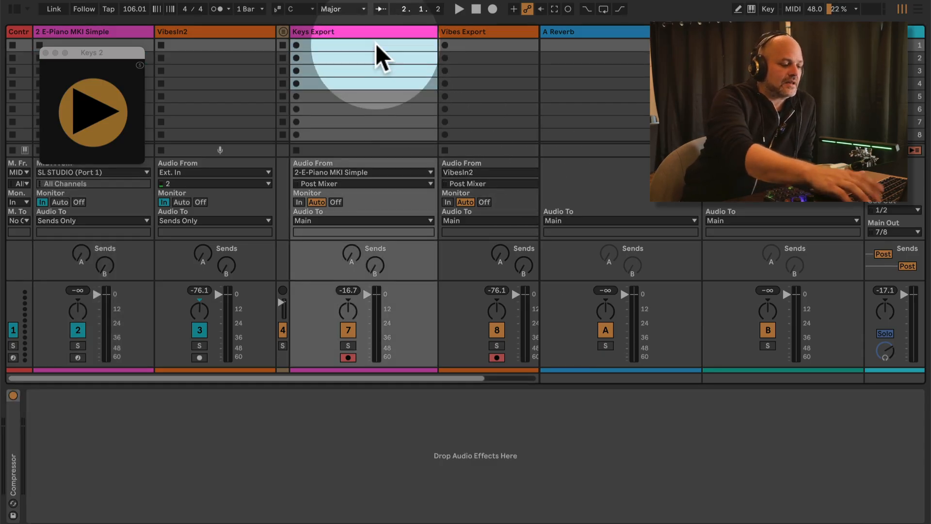
pyautogui.click(122, 33)
pyautogui.click(545, 449)
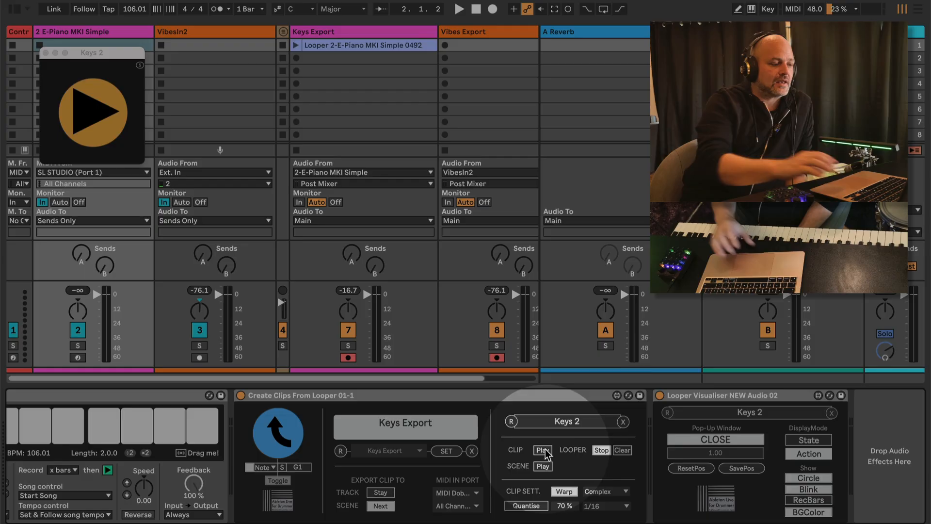
# Delete the newly exported clip 0492 and leave global quantization at 1 Bar
pyautogui.click(353, 47)
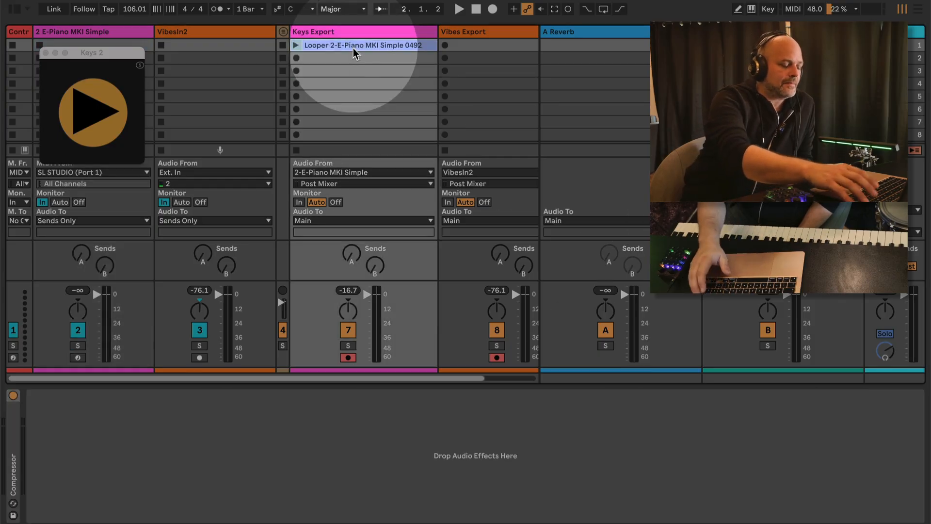
pyautogui.press('Delete')
pyautogui.click(88, 33)
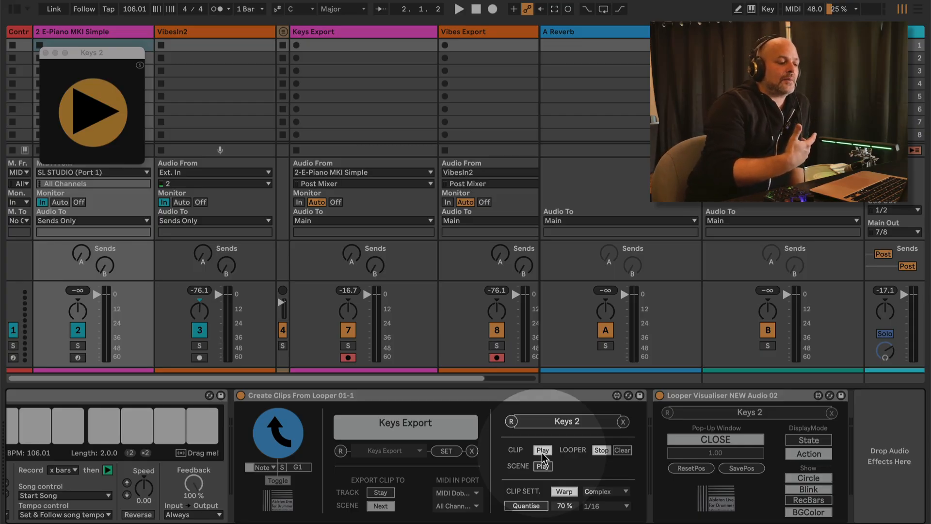
pyautogui.click(254, 8)
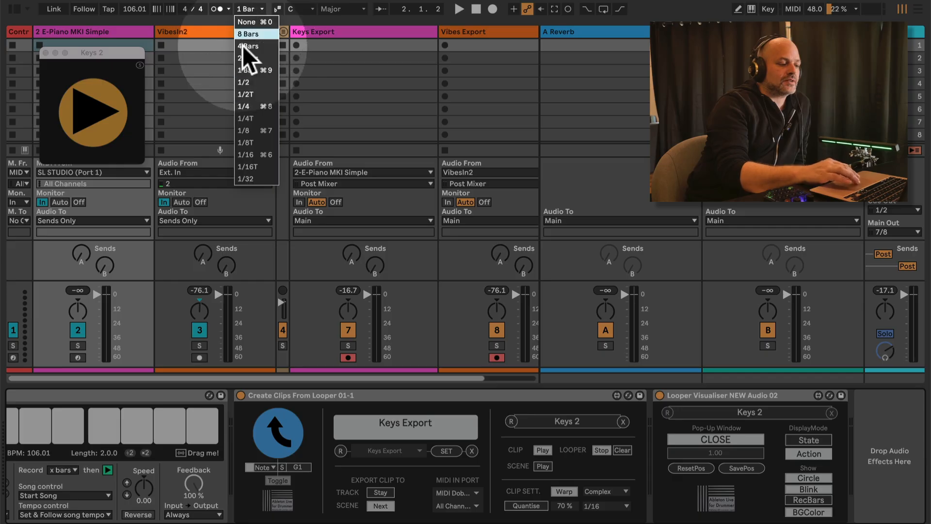
pyautogui.click(250, 7)
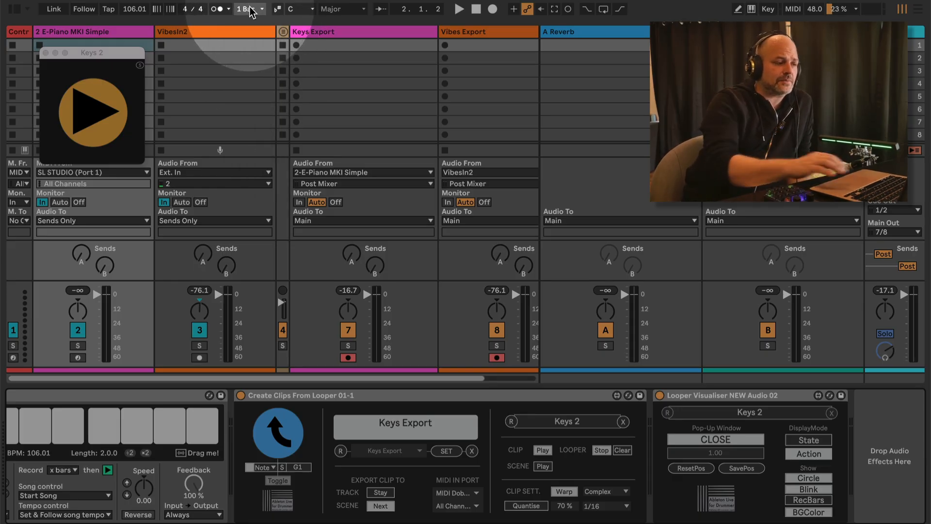
# Turn on the metronome, start playback, route Cue Out to 7/8, and delete Looper clip 0493
pyautogui.click(221, 6)
pyautogui.press('space')
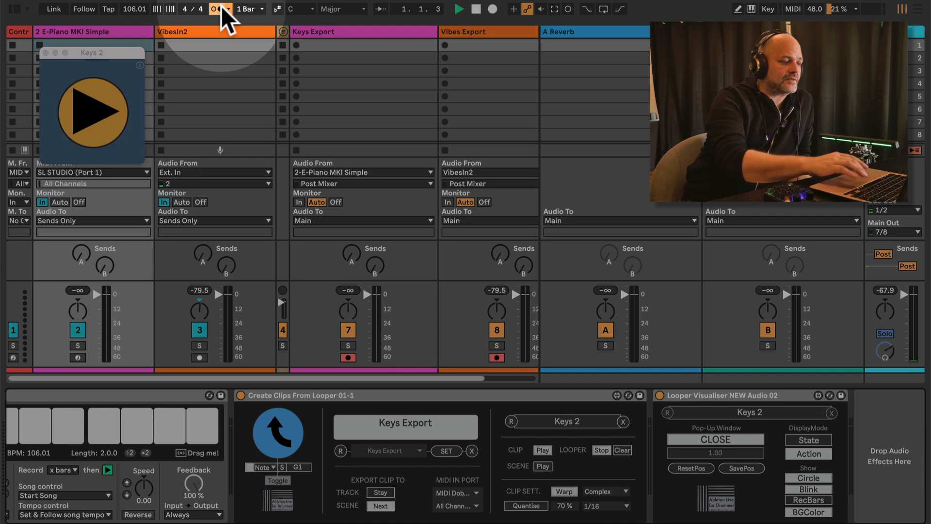
pyautogui.click(904, 210)
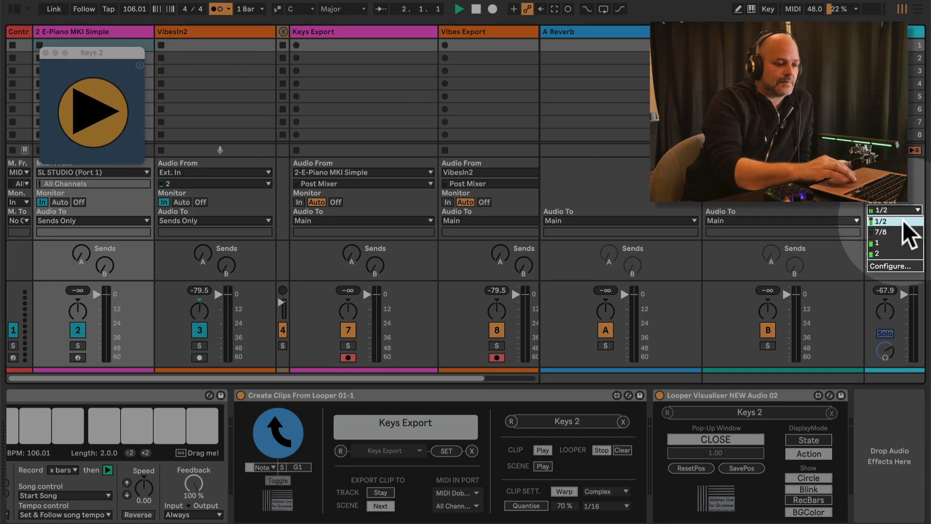
pyautogui.click(895, 231)
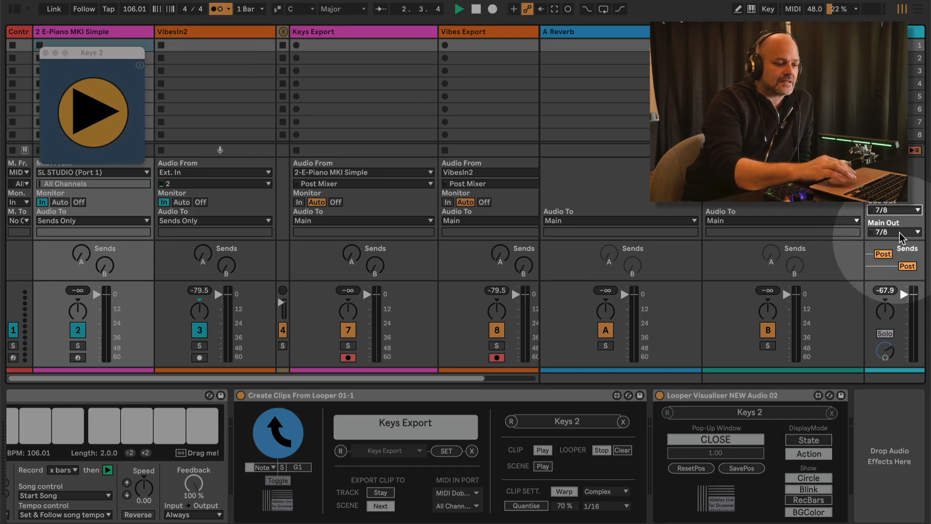
pyautogui.click(885, 350)
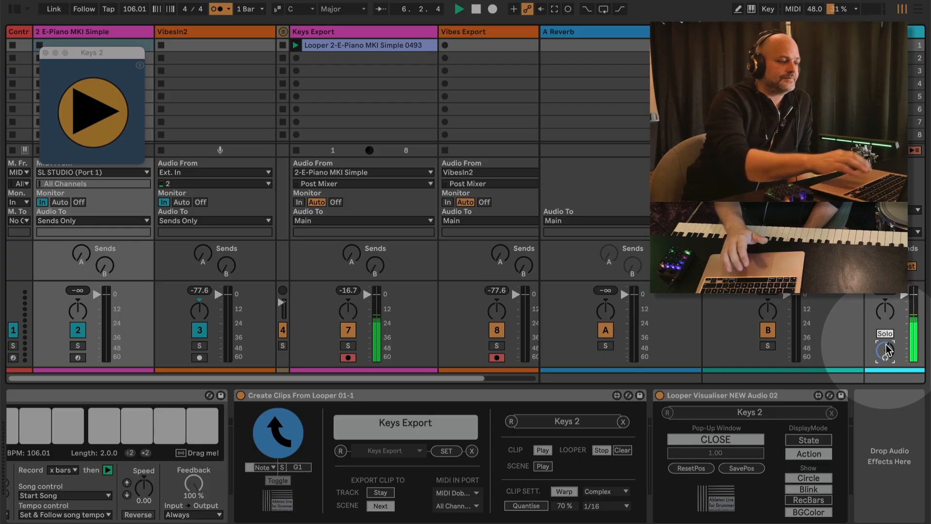
pyautogui.click(355, 42)
pyautogui.press('Delete')
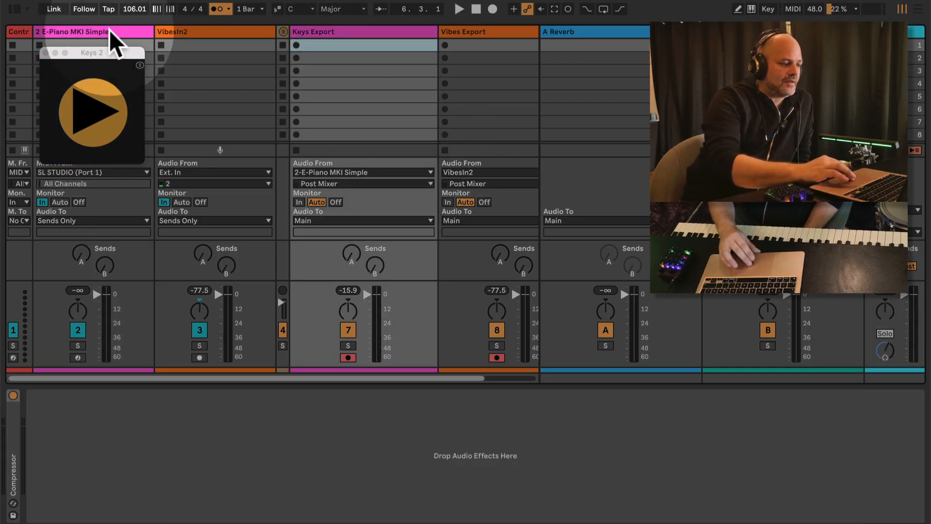
# Record a fresh loop in the Keys 2 Looper, producing clip 0494 on Keys Export
pyautogui.click(109, 30)
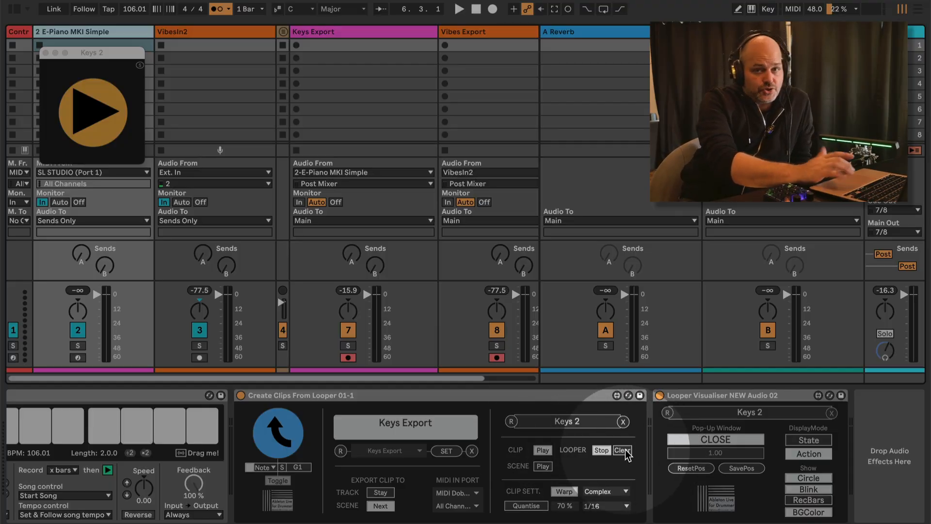
pyautogui.hscroll(-2, 537, 472)
pyautogui.hscroll(-2, 541, 470)
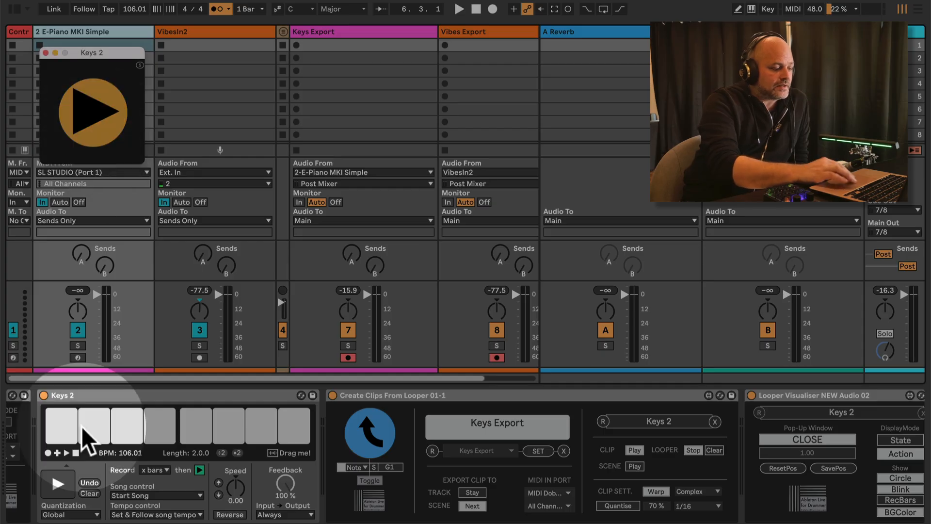
pyautogui.click(65, 490)
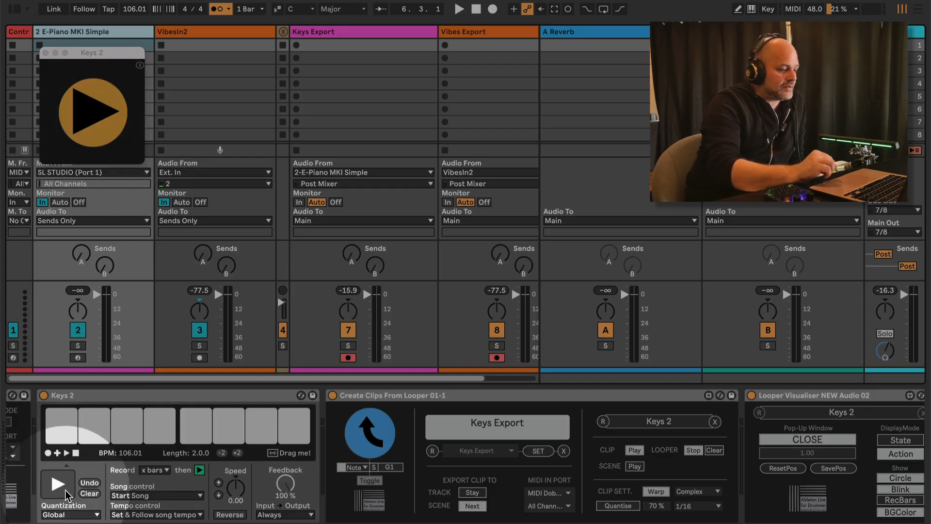
pyautogui.click(66, 491)
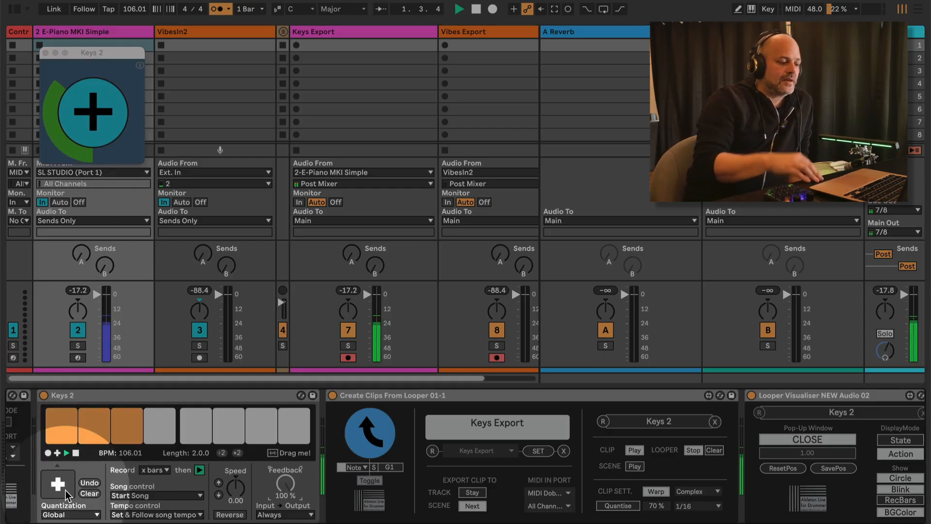
pyautogui.click(93, 31)
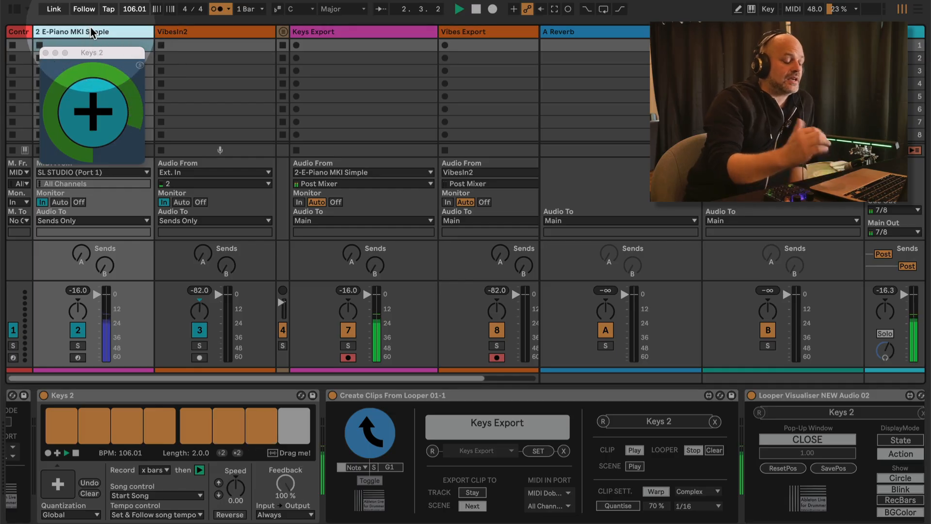
pyautogui.hscroll(3, 648, 452)
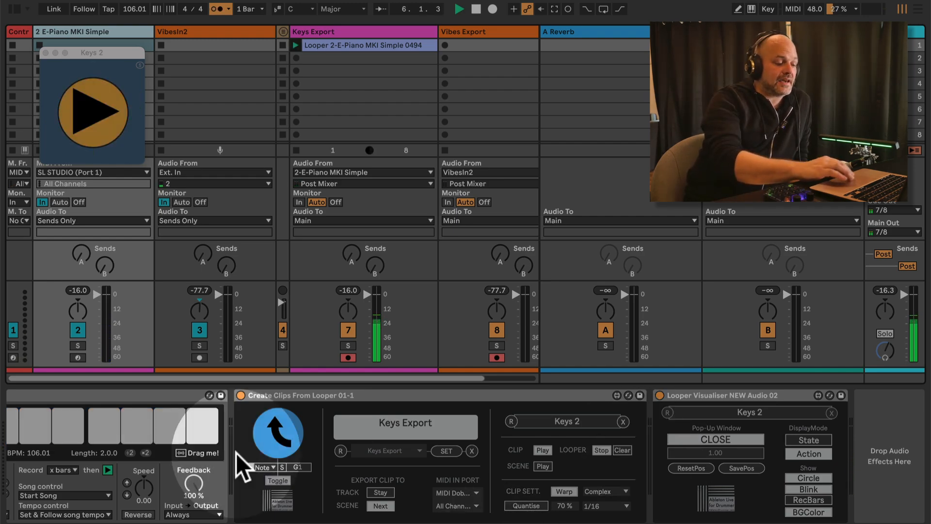
# Enable LOOPER Stop, turn Clear off, and try SCENE Play on then off again
pyautogui.hscroll(-2, 169, 441)
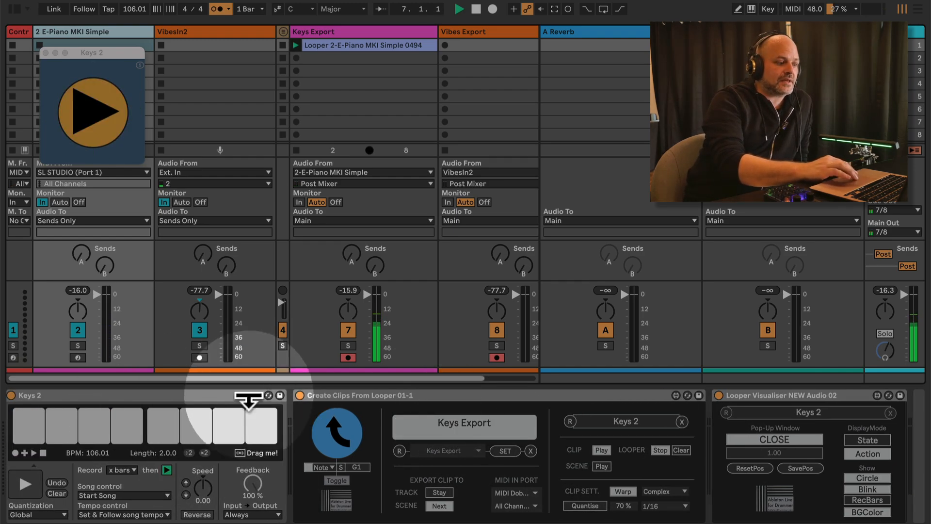
pyautogui.click(660, 450)
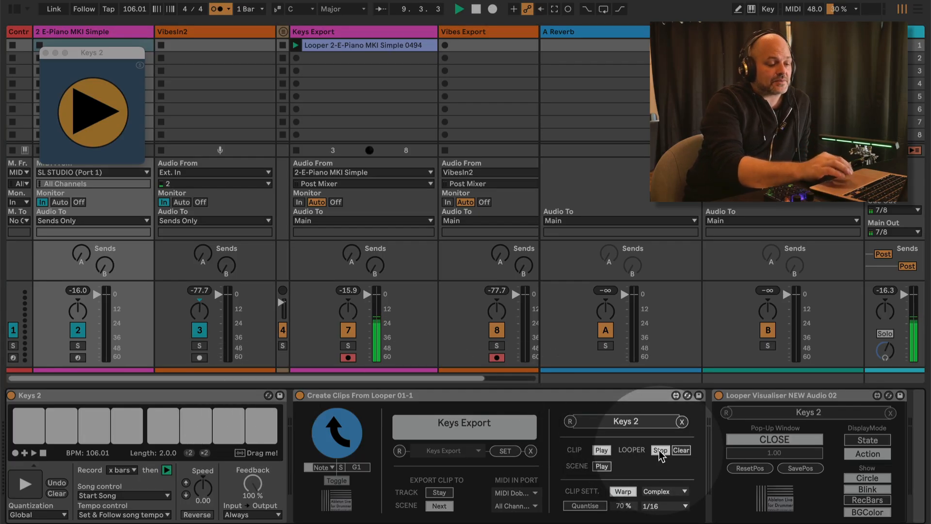
pyautogui.click(684, 450)
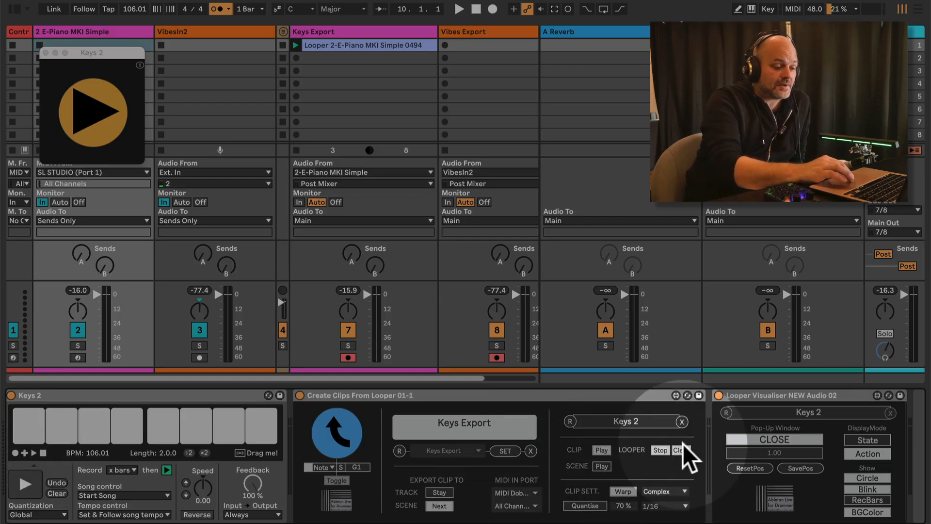
pyautogui.click(663, 450)
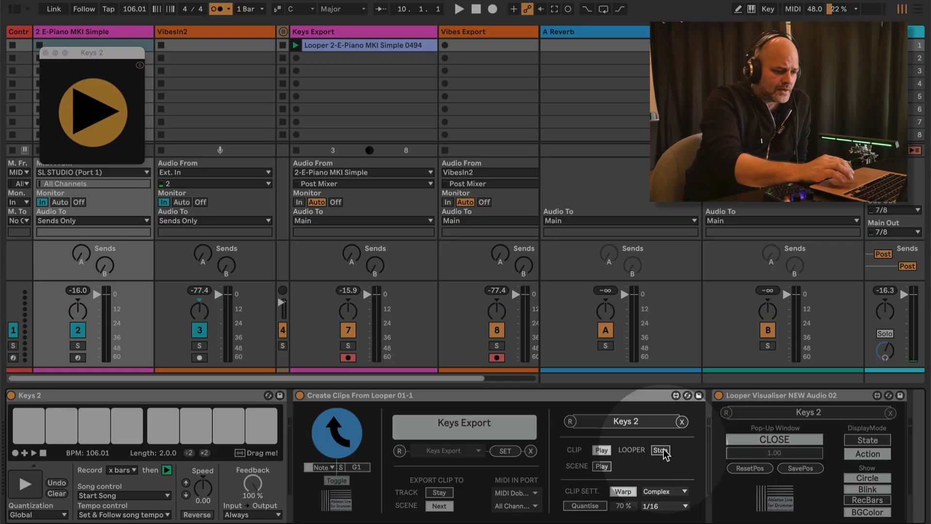
pyautogui.click(604, 466)
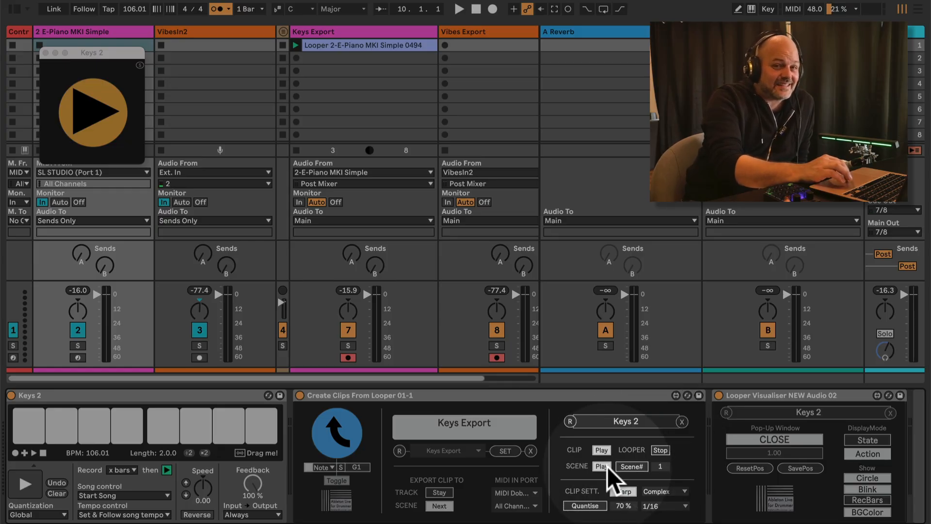
pyautogui.click(603, 466)
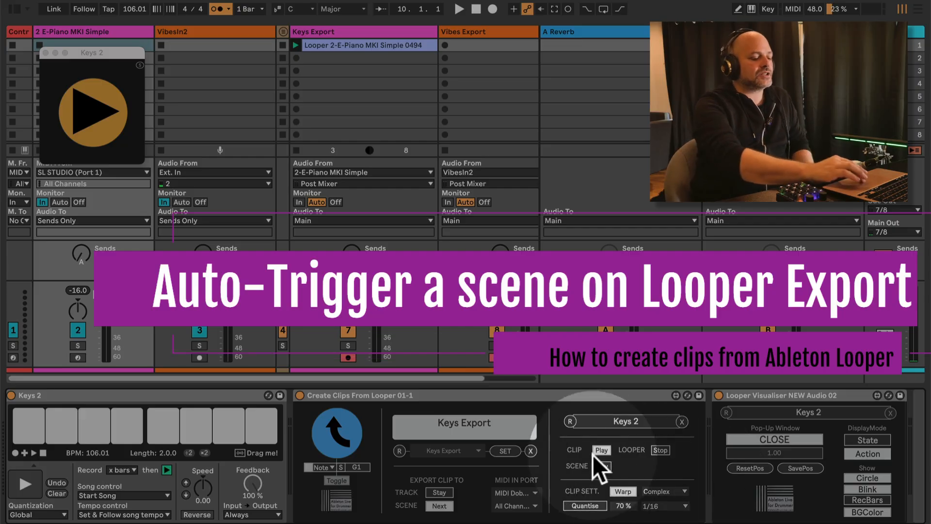
# Try the SCENE Selected and numbered-scene options, finally setting SCENE to Play after export
pyautogui.click(601, 467)
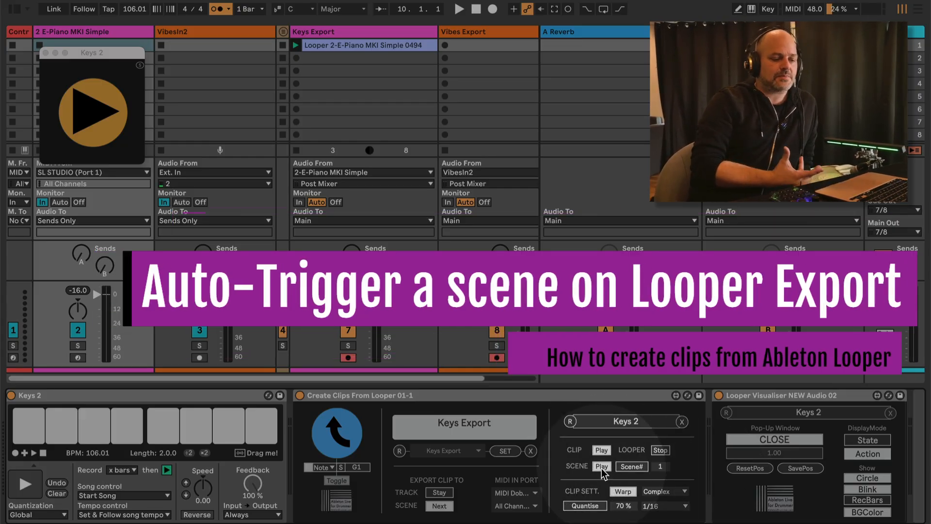
pyautogui.click(634, 466)
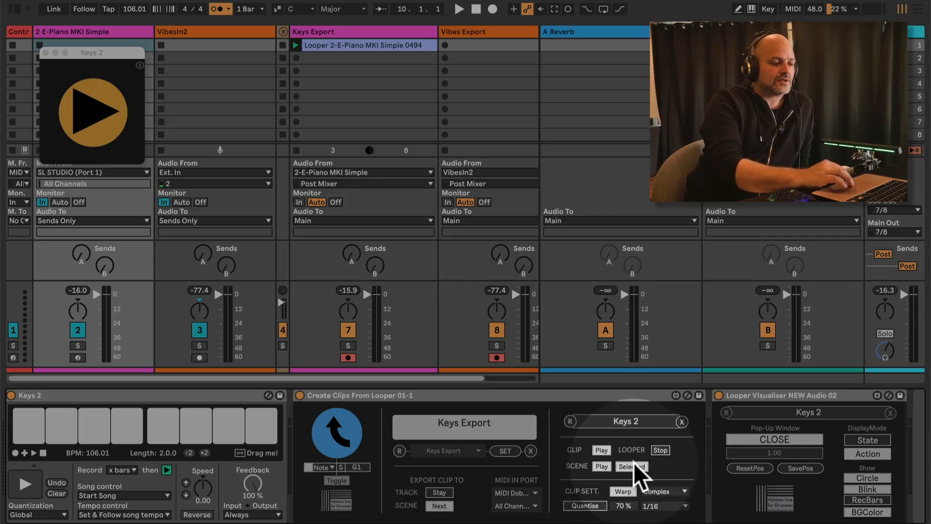
pyautogui.click(901, 58)
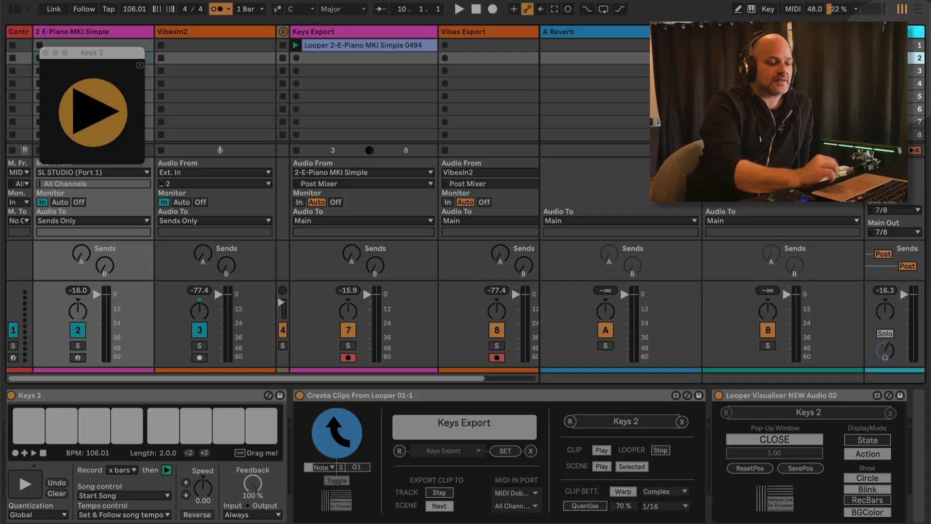
pyautogui.click(632, 466)
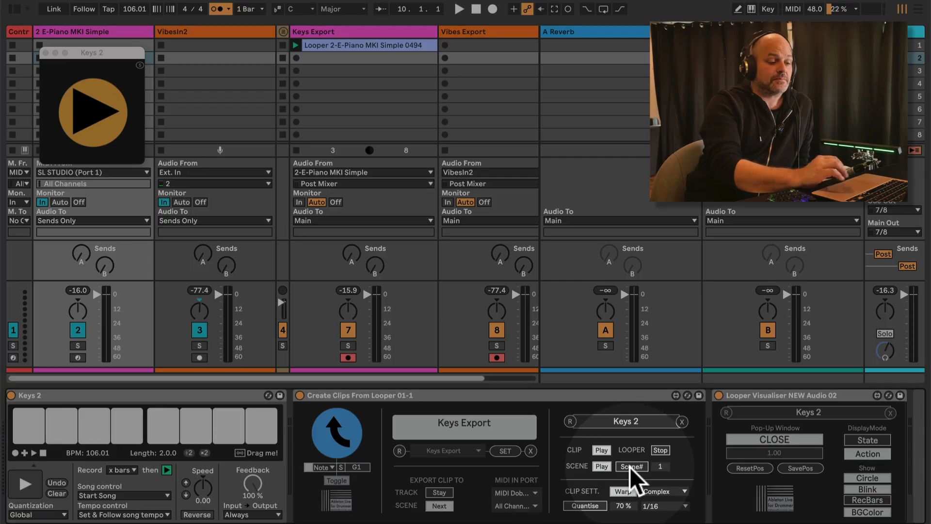
pyautogui.click(661, 467)
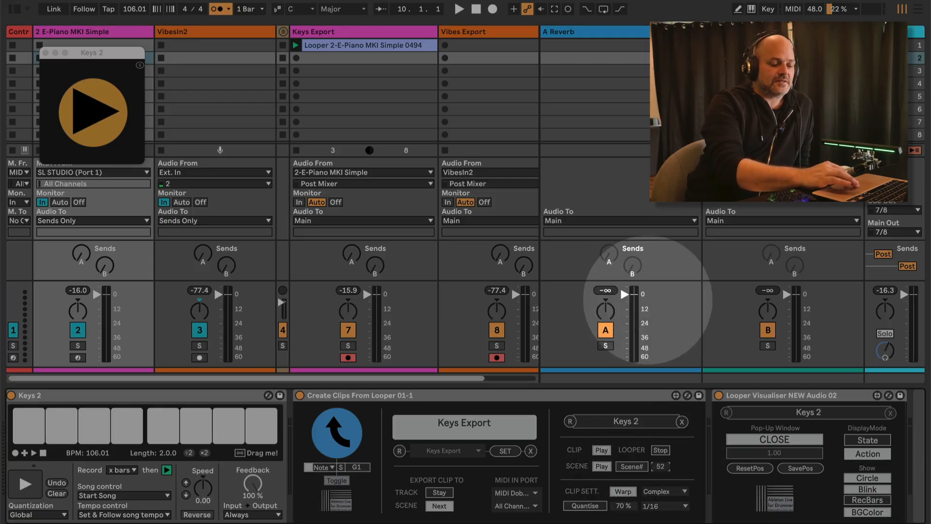
pyautogui.click(628, 468)
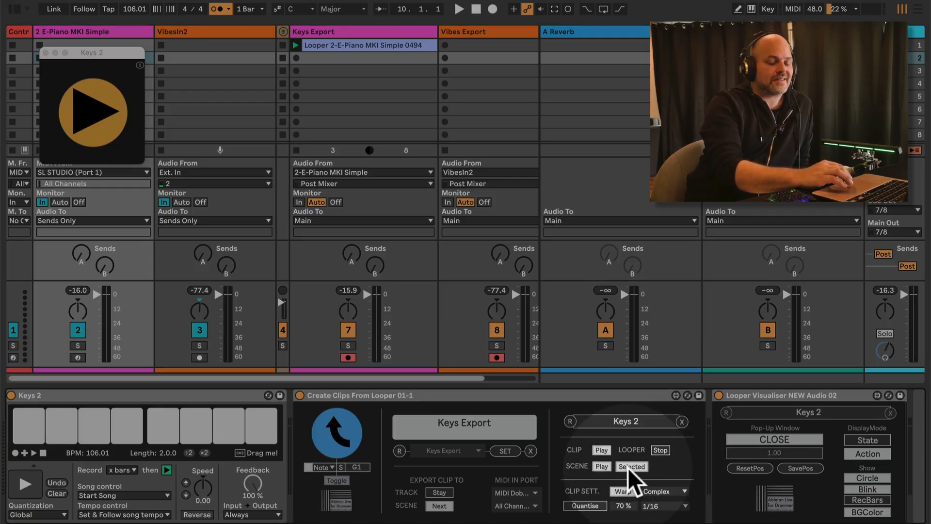
pyautogui.hscroll(4, 452, 57)
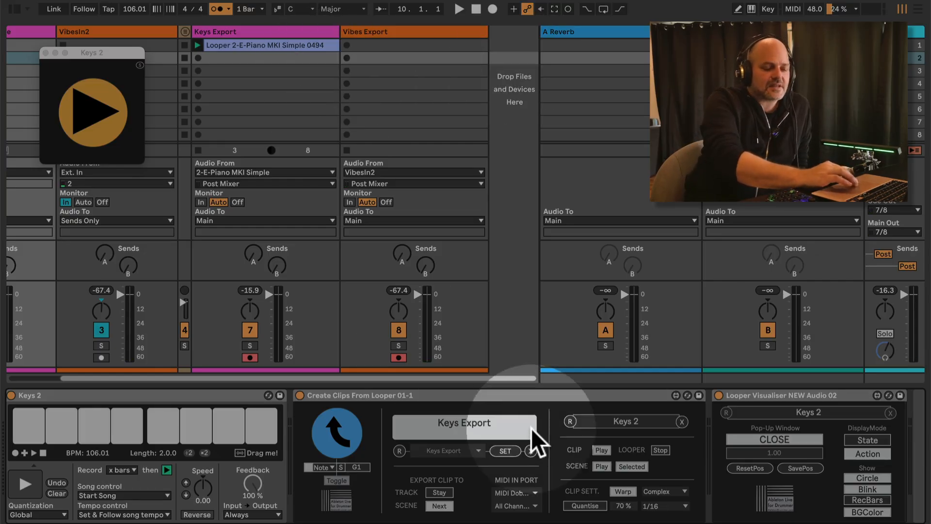
pyautogui.click(604, 469)
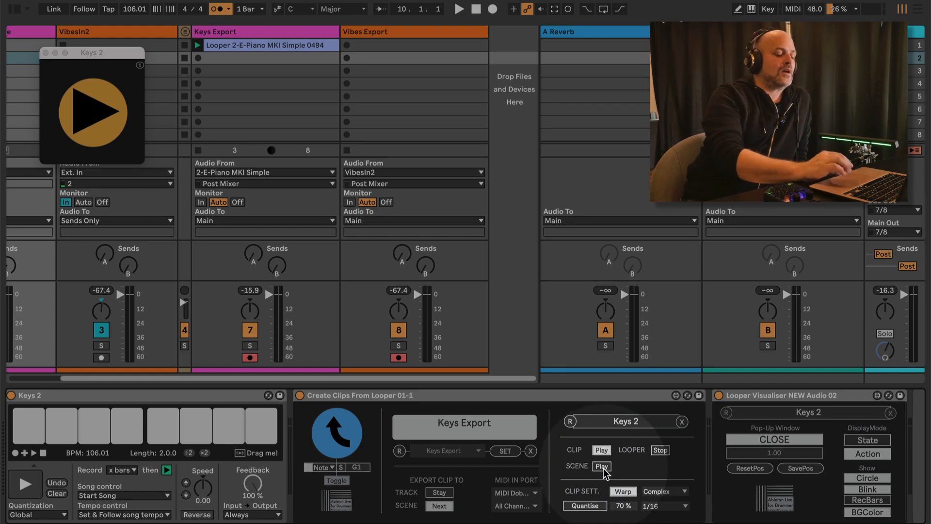
# Delete exported clip 0494 from Keys Export, then start a new Keys 2 looper recording on E-Piano
pyautogui.hscroll(2, 624, 483)
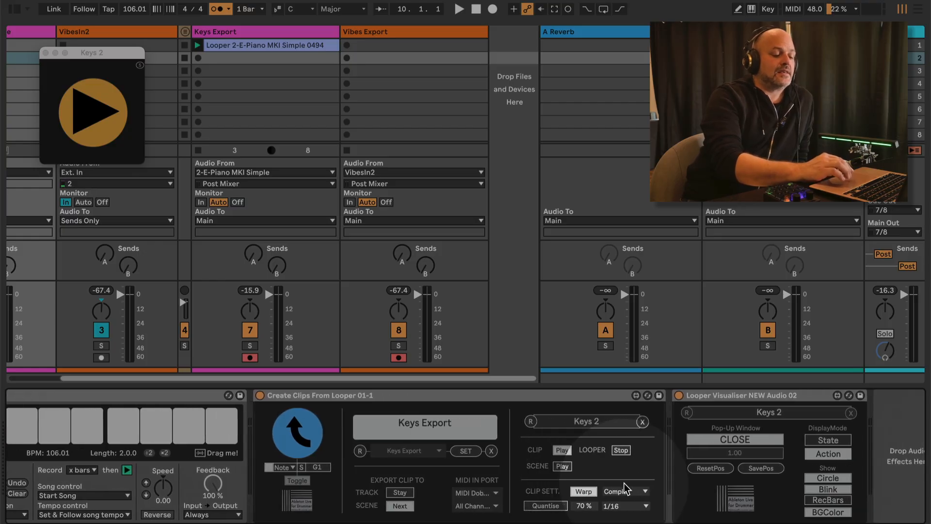
pyautogui.hscroll(1, 624, 483)
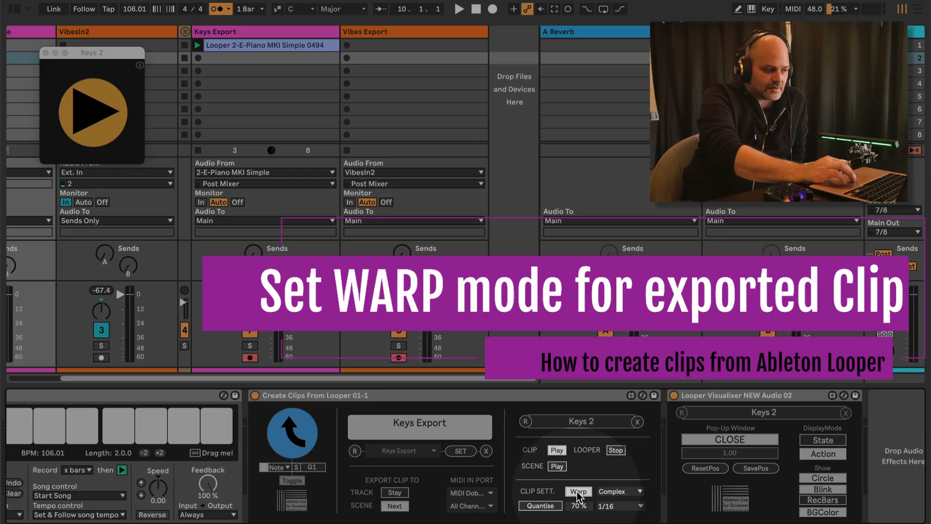
pyautogui.hscroll(-3, 316, 191)
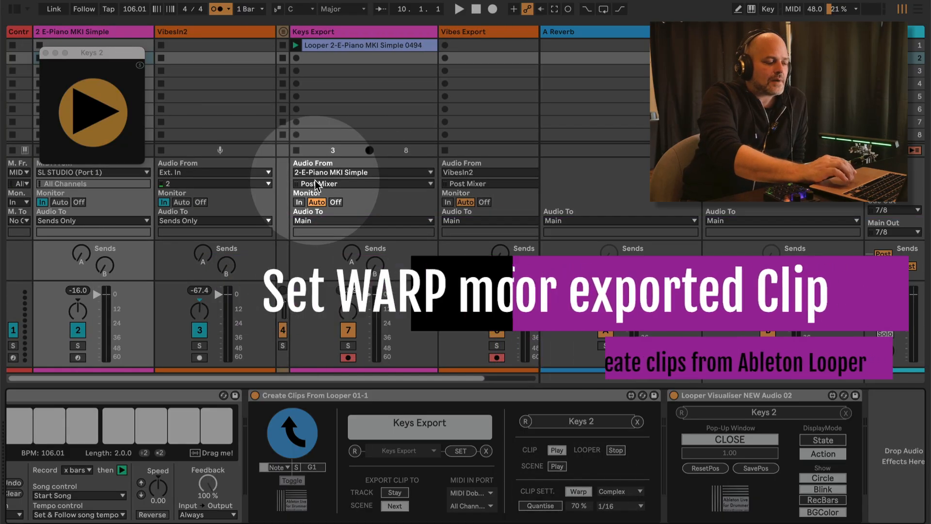
pyautogui.hscroll(-5, 192, 449)
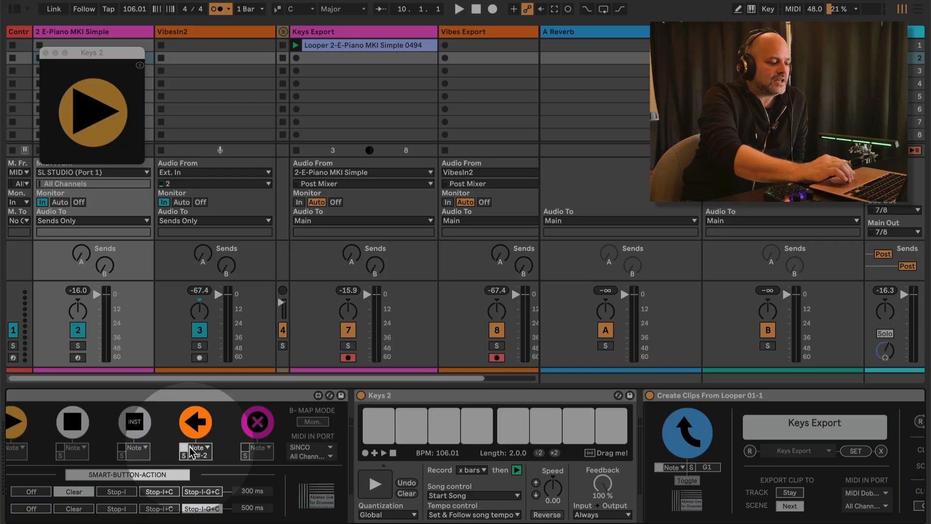
pyautogui.click(356, 44)
pyautogui.press('Delete')
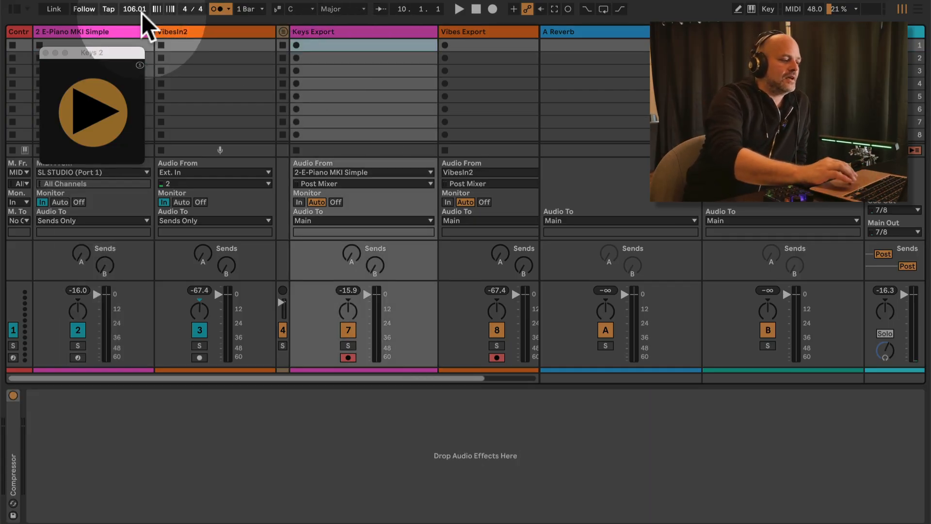
pyautogui.click(112, 27)
pyautogui.click(377, 483)
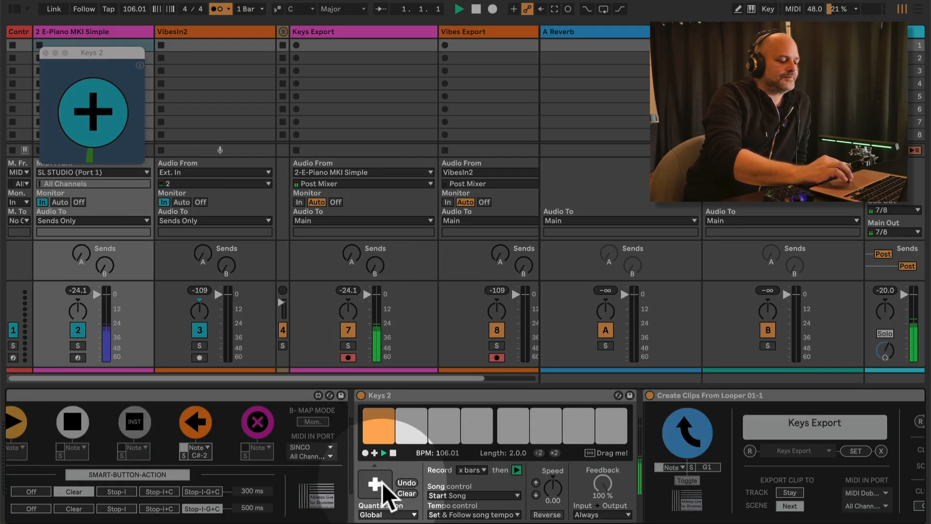
# Set the song tempo to 123, raise it to 144, stop playback, and enter 106
pyautogui.click(135, 8)
pyautogui.write('123')
pyautogui.press('Return')
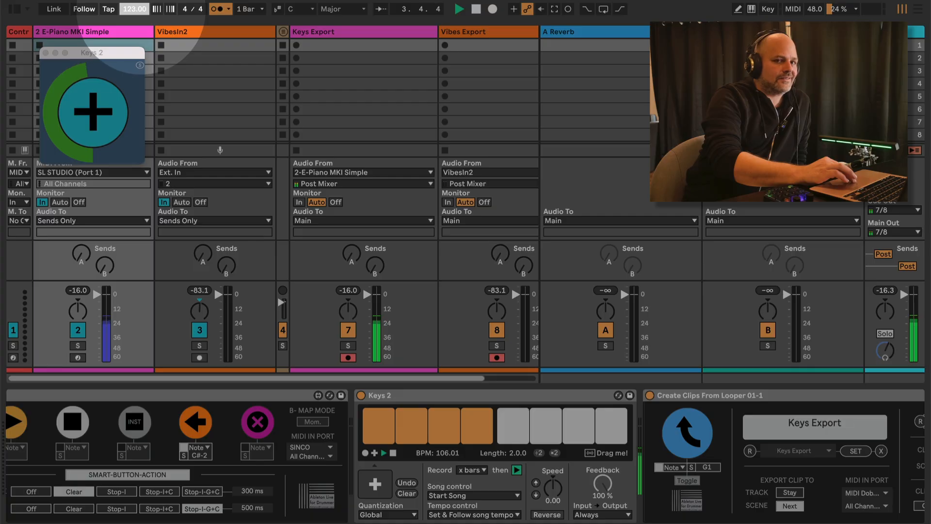
pyautogui.moveTo(141, 11); pyautogui.dragTo(141, 10)
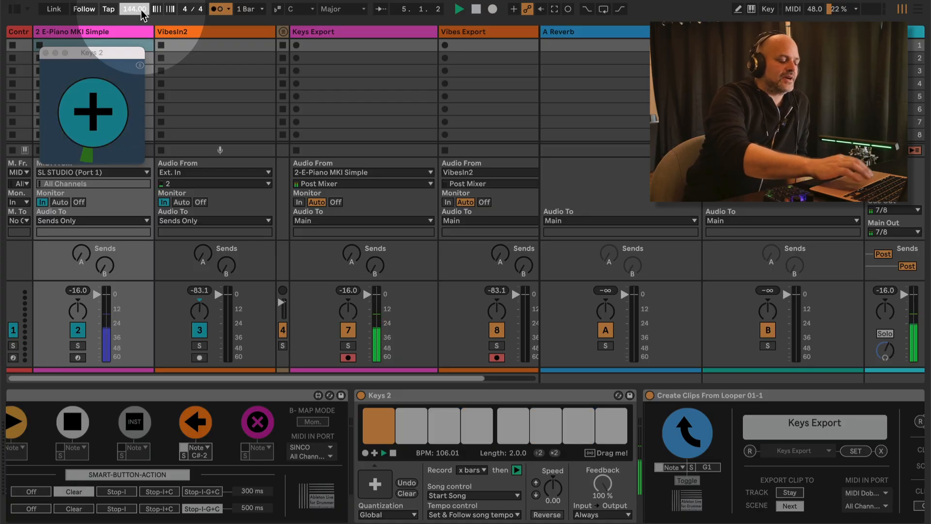
pyautogui.press('space')
pyautogui.write('106')
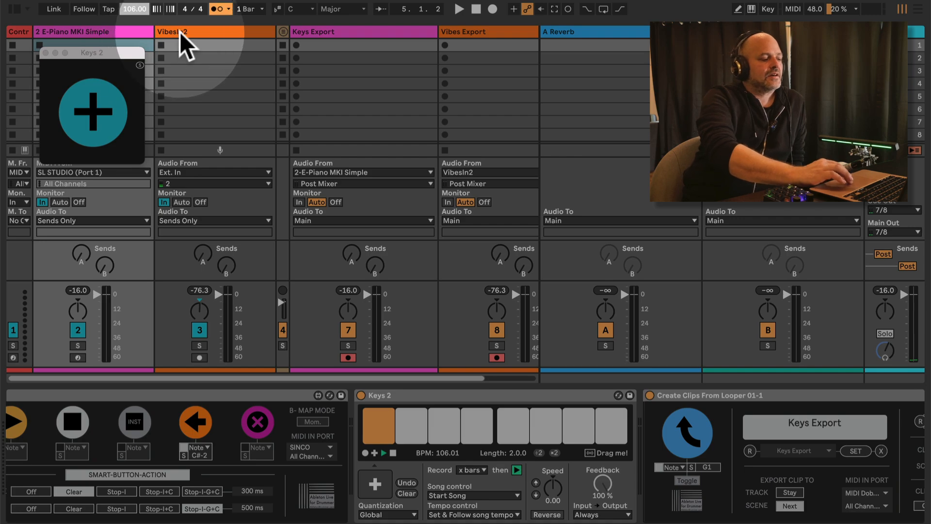
# Export the Keys 2 loop as clip 0495 on Keys Export, stop playback, and clear the looper
pyautogui.click(102, 33)
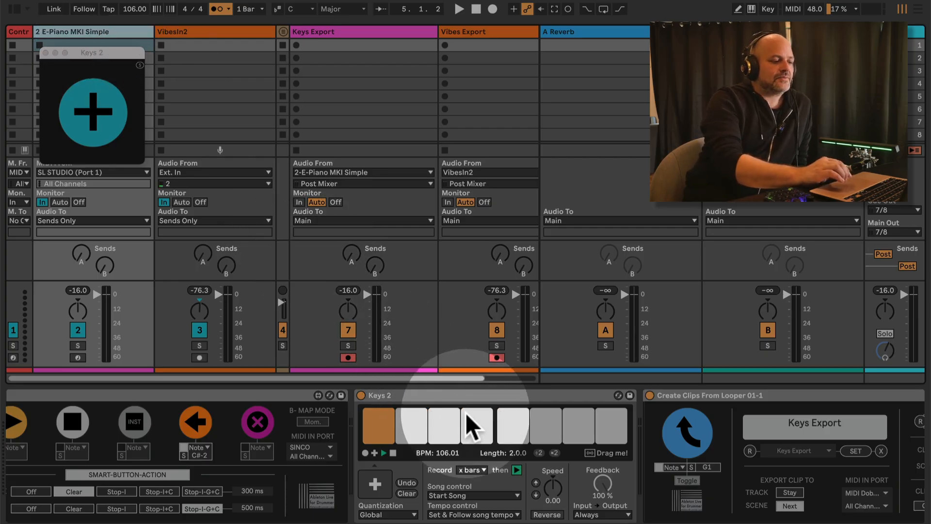
pyautogui.hscroll(5, 466, 412)
pyautogui.hscroll(8, 465, 413)
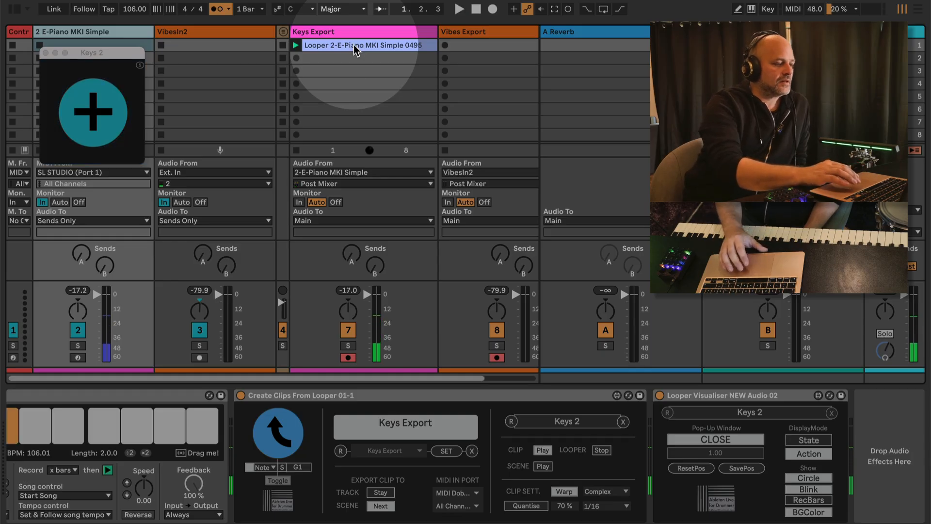
pyautogui.press('space')
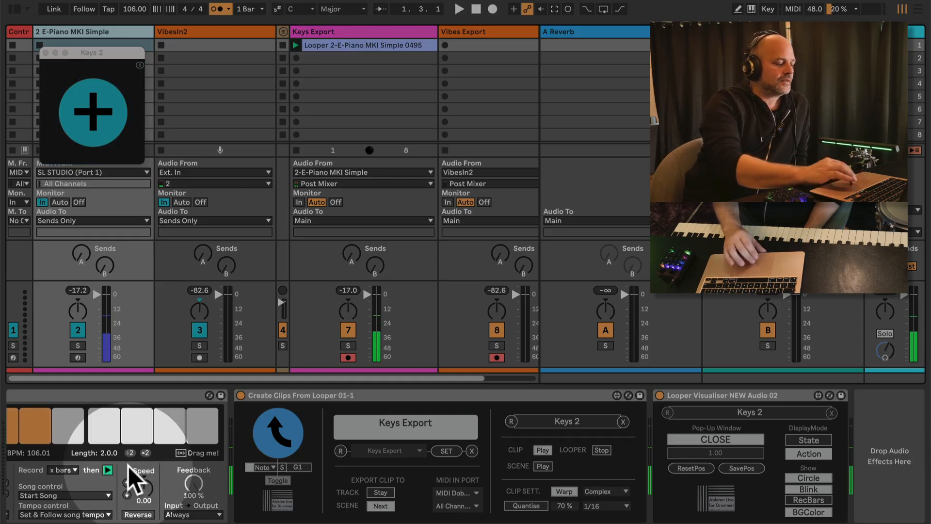
pyautogui.hscroll(-5, 128, 466)
pyautogui.click(250, 493)
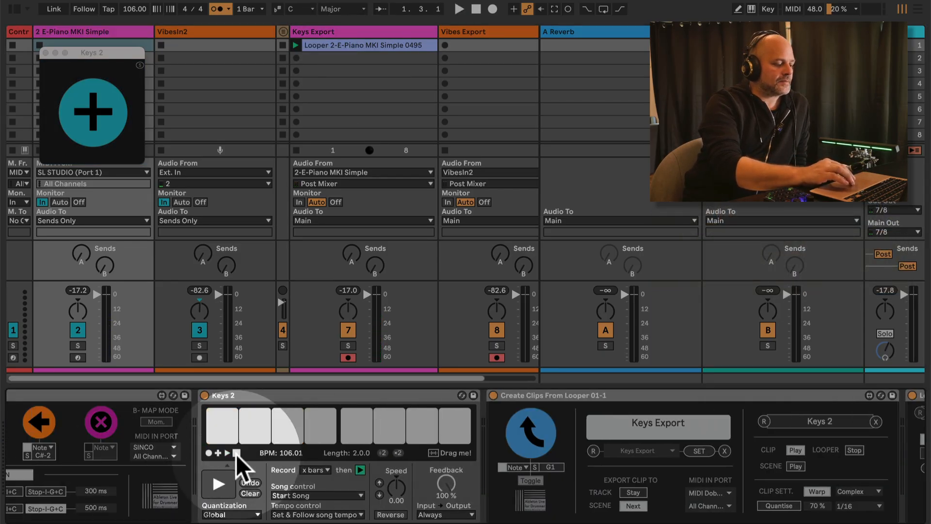
# Switch clip 0495 to Re-Pitch warp mode and audition it at a faster tempo, then at 106
pyautogui.hscroll(3, 349, 113)
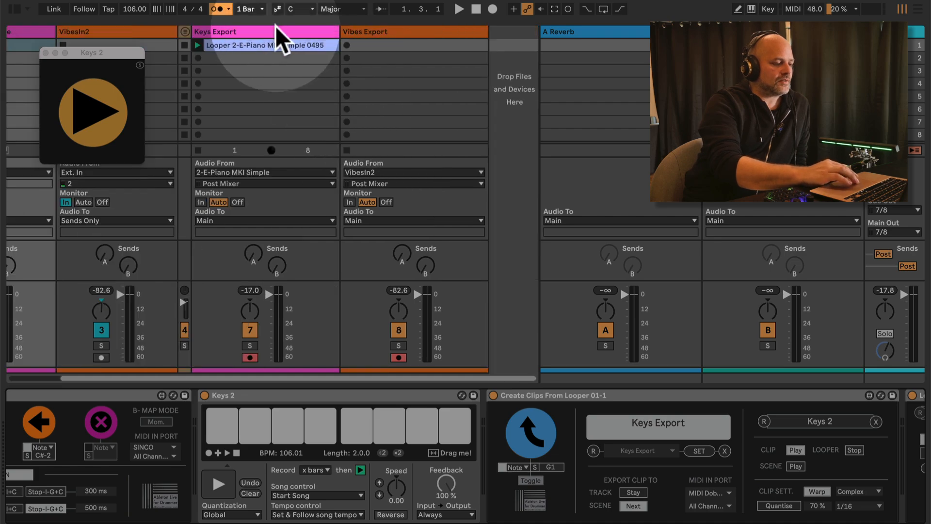
pyautogui.doubleClick(270, 46)
pyautogui.click(299, 483)
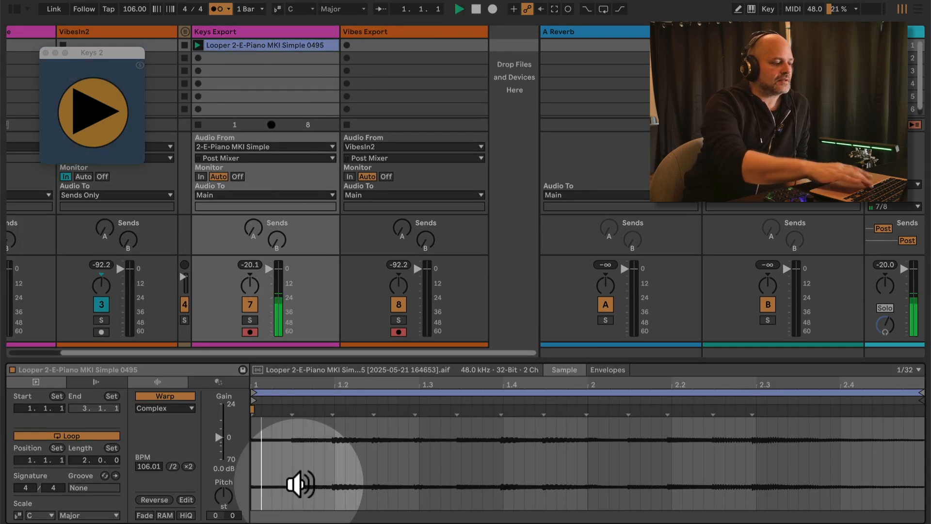
pyautogui.click(187, 409)
pyautogui.click(176, 451)
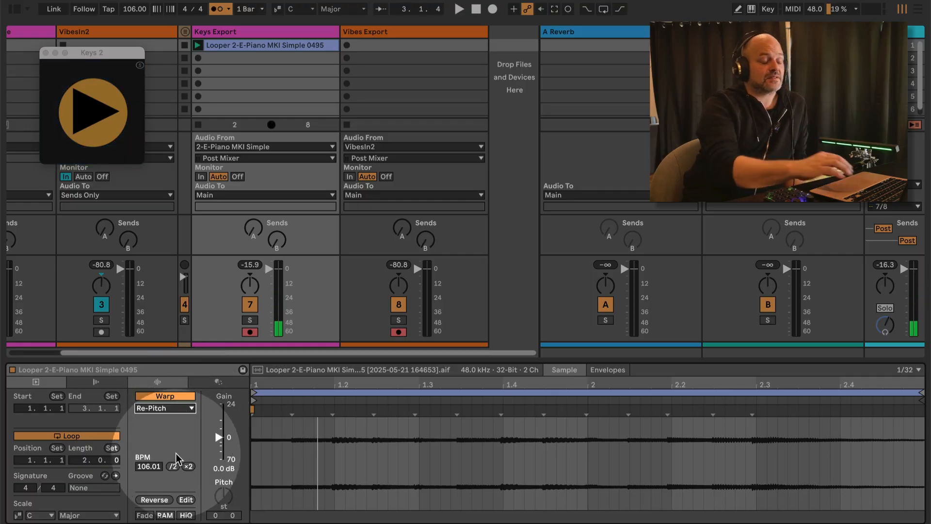
pyautogui.press('space')
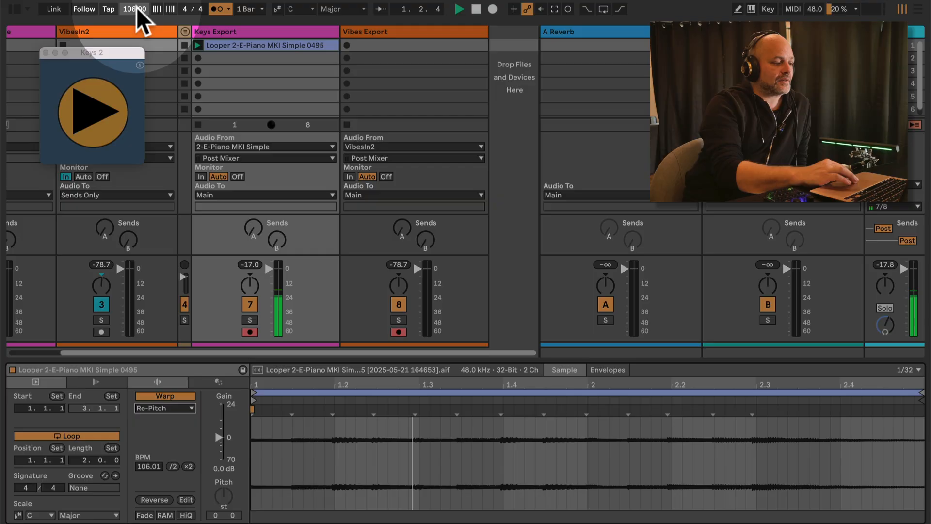
pyautogui.moveTo(137, 9); pyautogui.dragTo(137, 6)
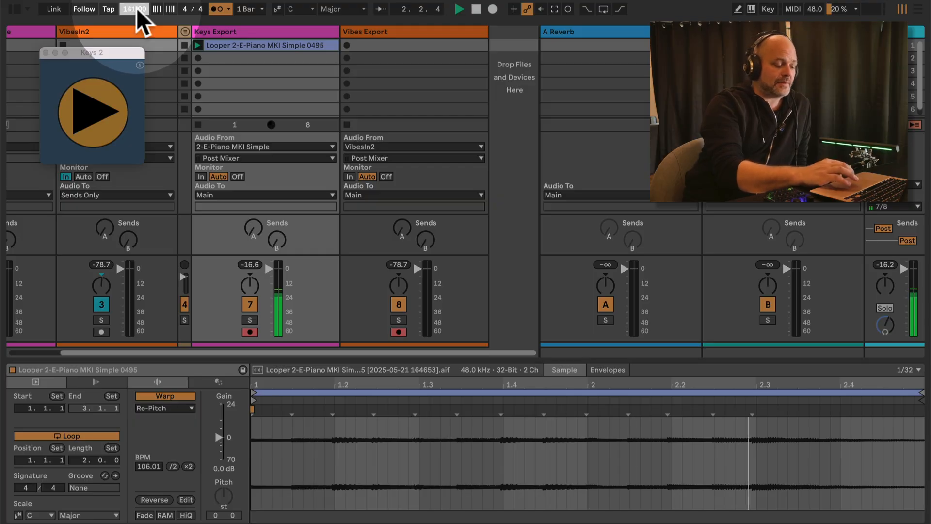
pyautogui.write('106')
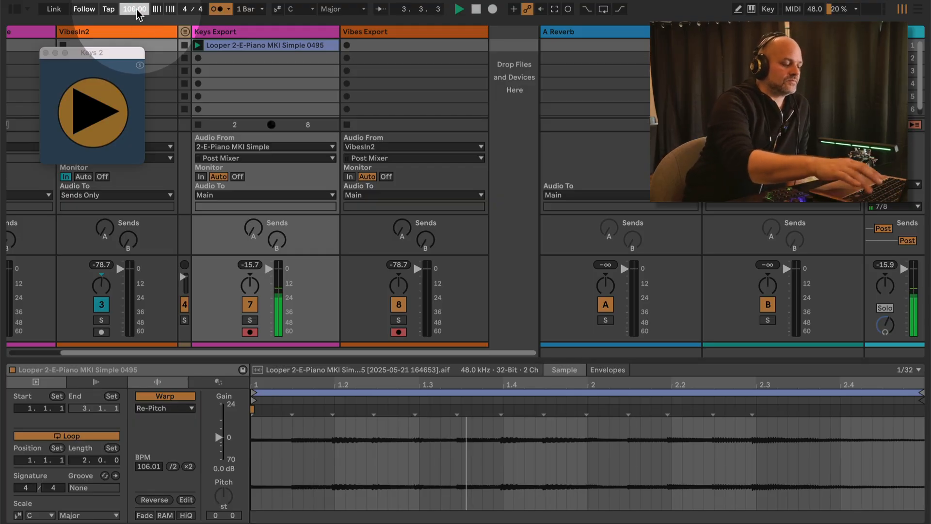
pyautogui.press('Return')
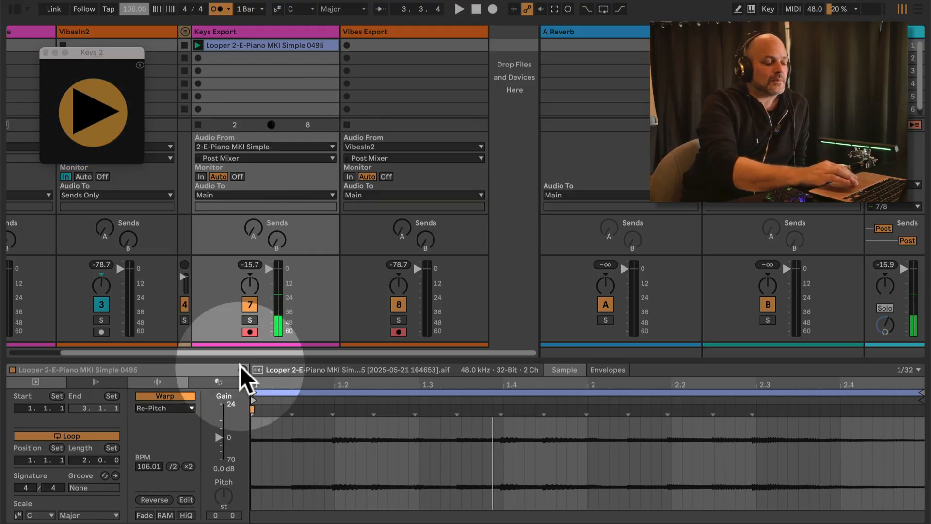
# Set clip 0495's warp mode back to Complex and test it at 127 BPM
pyautogui.click(181, 409)
pyautogui.click(167, 461)
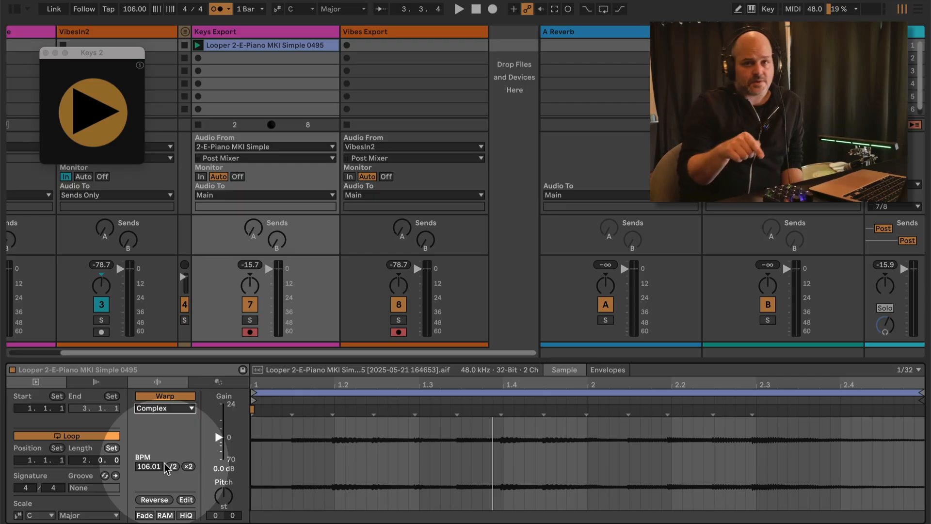
pyautogui.press('space')
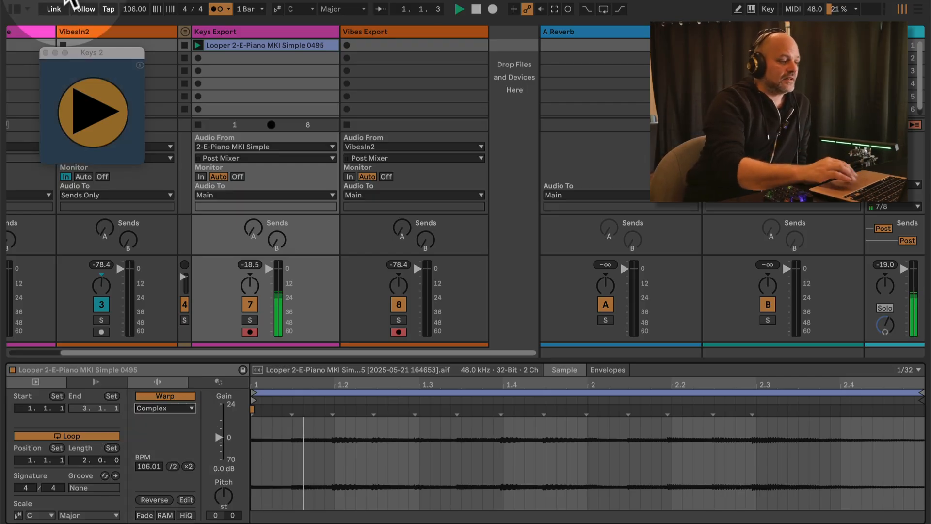
pyautogui.moveTo(133, 10); pyautogui.dragTo(132, 8)
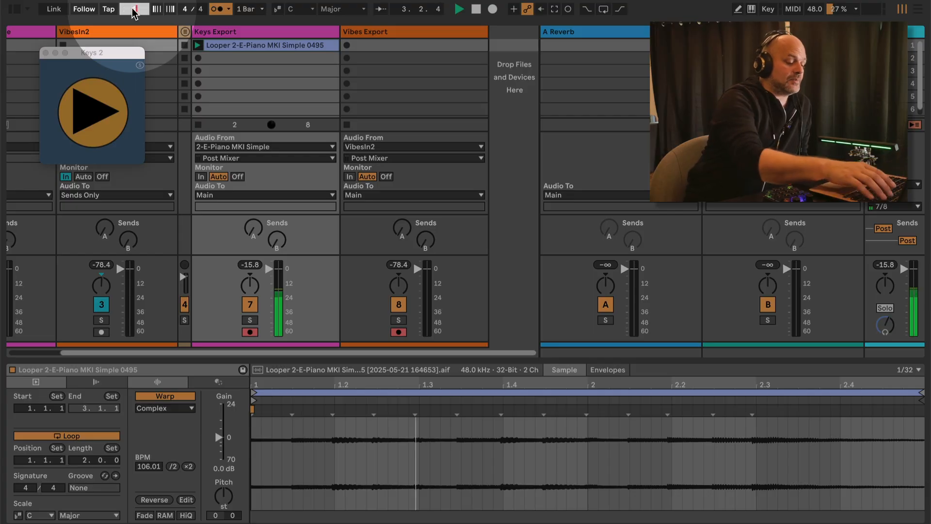
pyautogui.press('space')
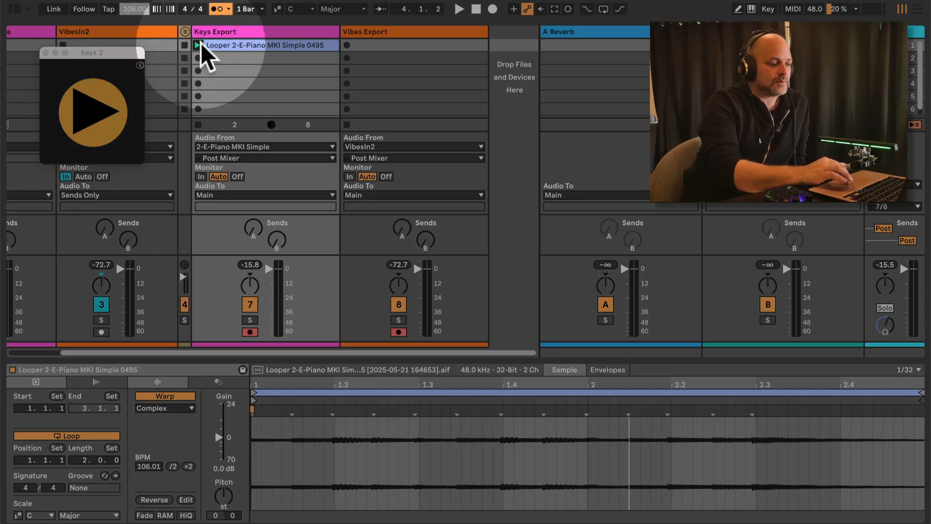
pyautogui.hscroll(-3, 136, 27)
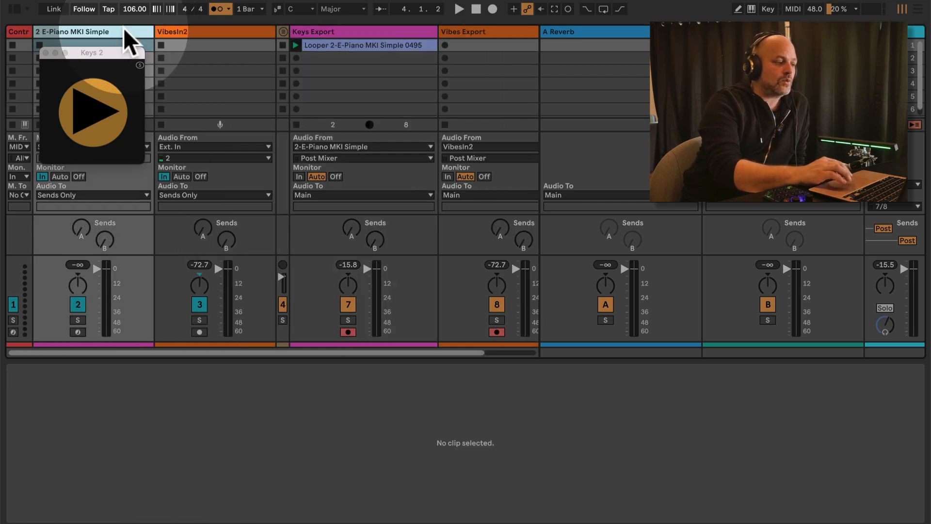
pyautogui.click(123, 29)
pyautogui.doubleClick(123, 29)
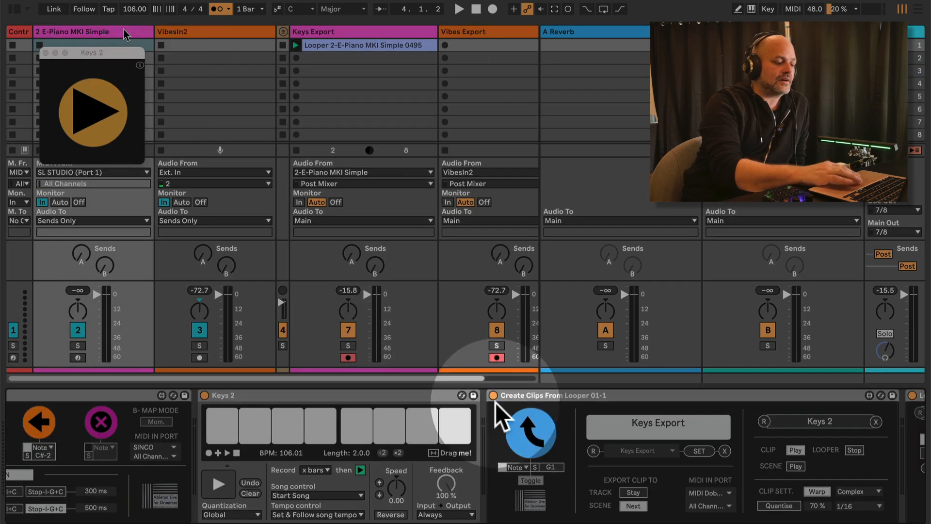
pyautogui.hscroll(1, 766, 479)
pyautogui.hscroll(3, 766, 479)
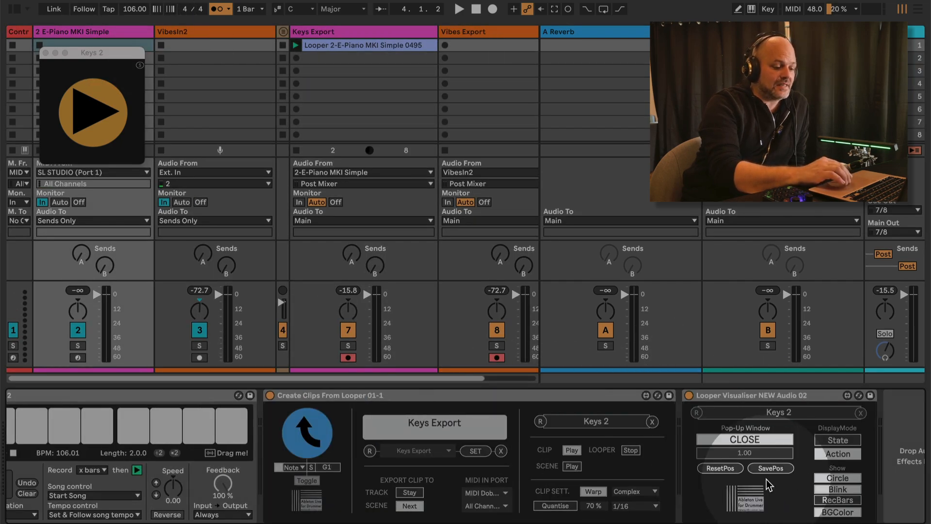
pyautogui.click(600, 492)
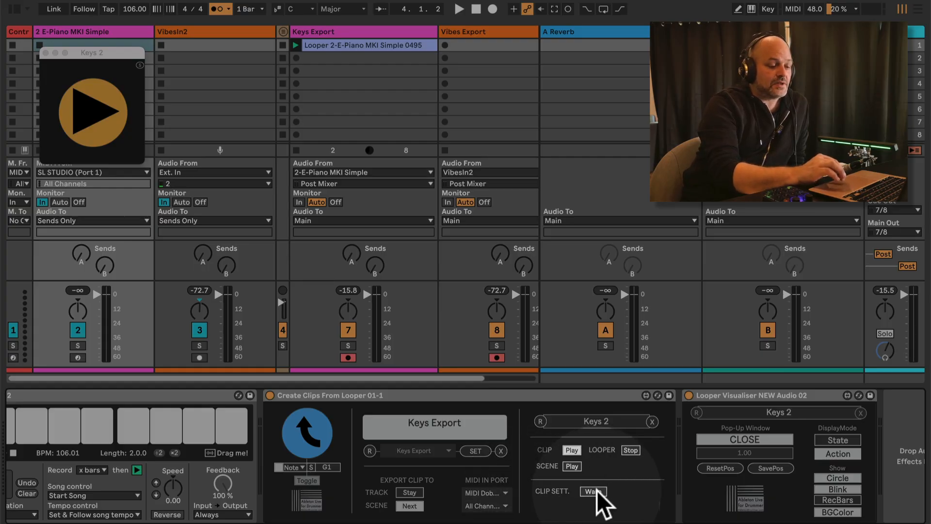
pyautogui.click(597, 491)
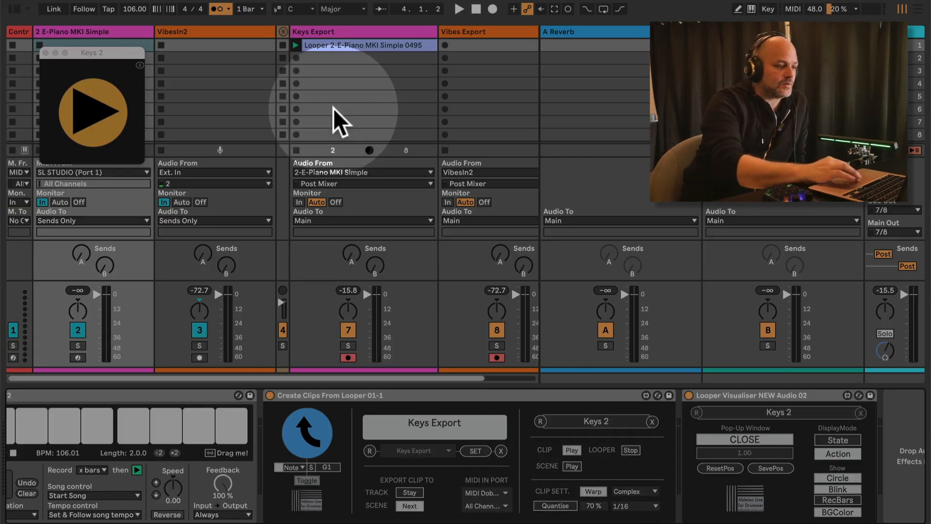
pyautogui.click(360, 45)
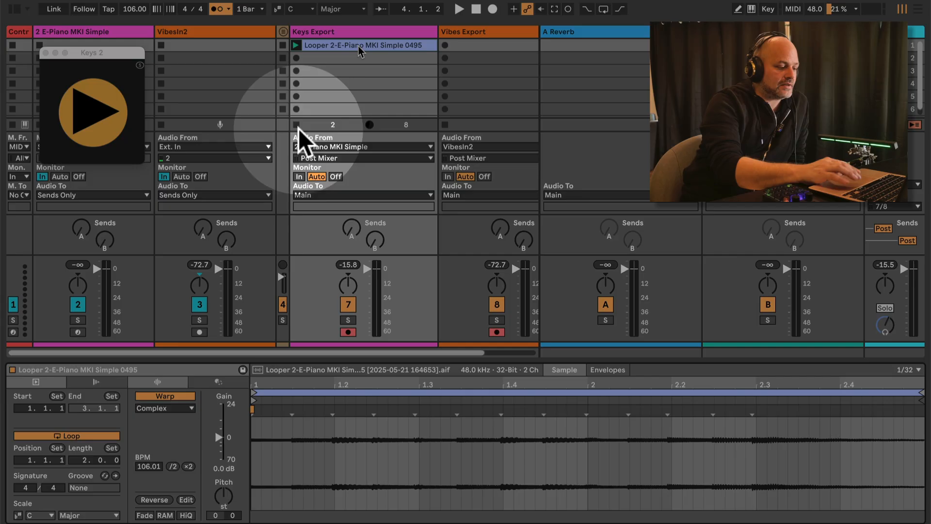
pyautogui.click(160, 396)
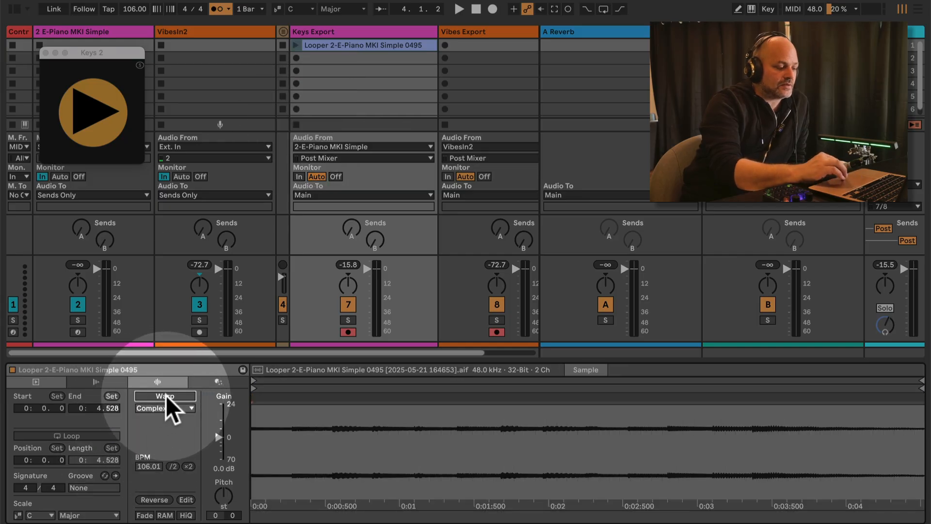
pyautogui.click(167, 395)
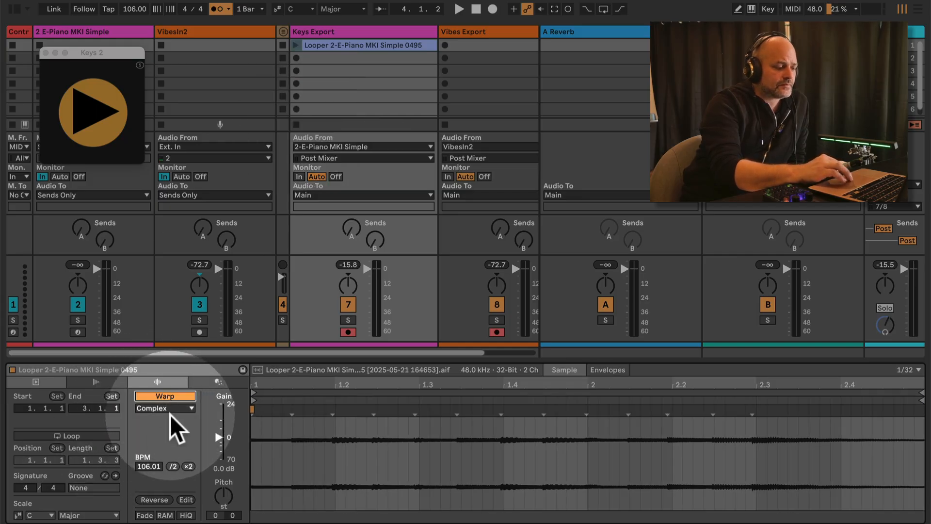
pyautogui.click(171, 409)
pyautogui.click(172, 410)
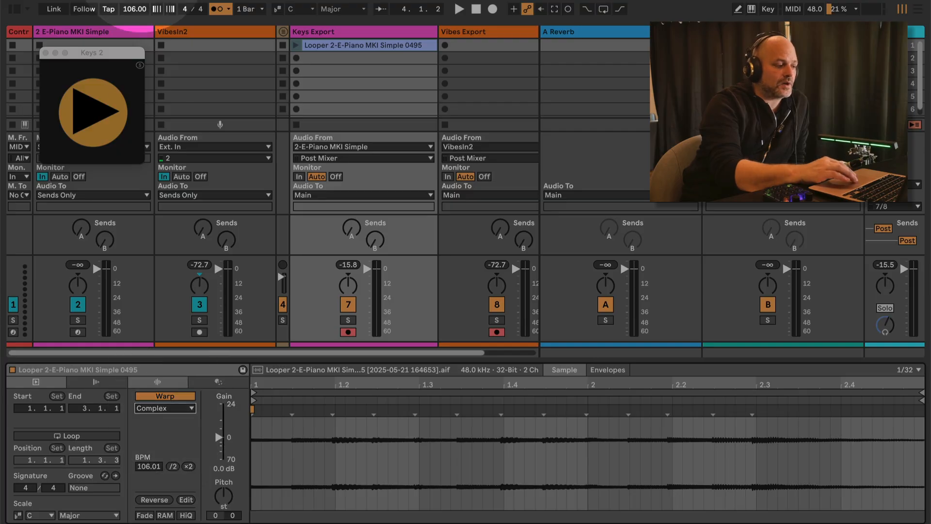
pyautogui.click(107, 34)
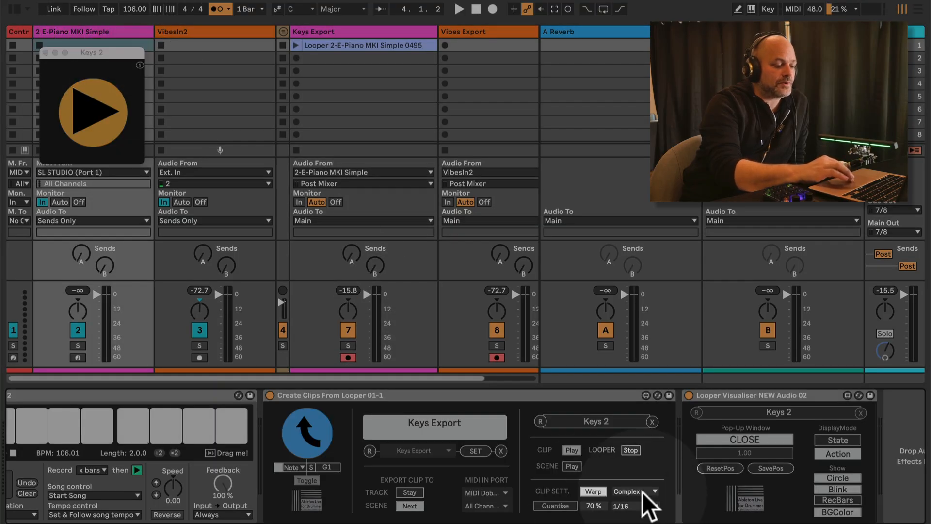
pyautogui.click(640, 490)
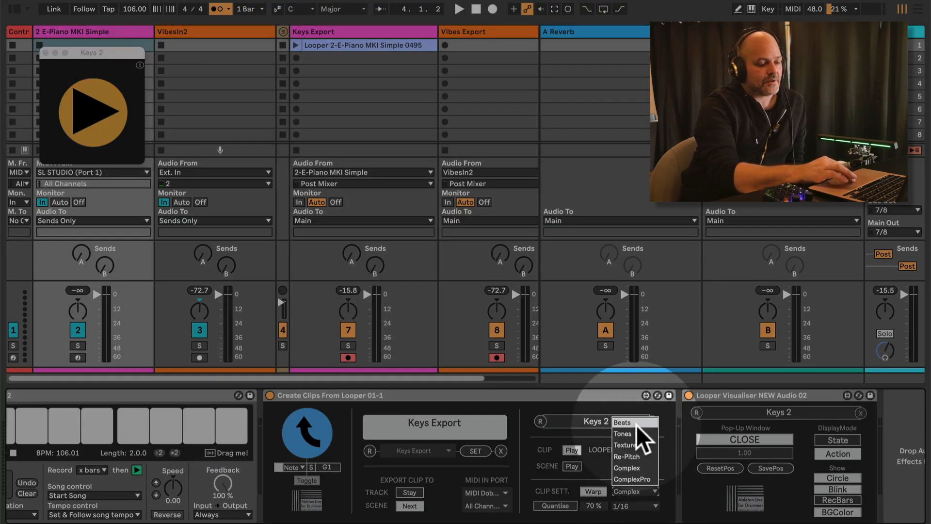
pyautogui.click(645, 468)
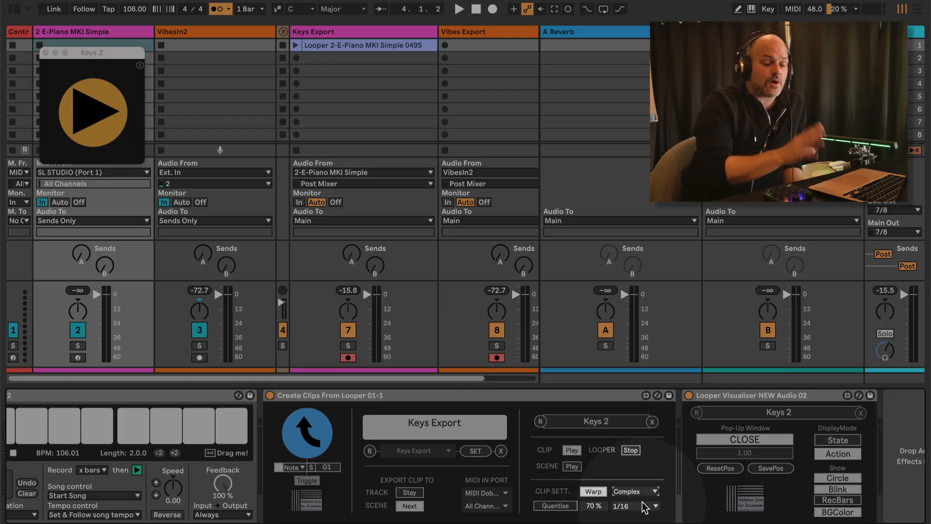
pyautogui.click(638, 491)
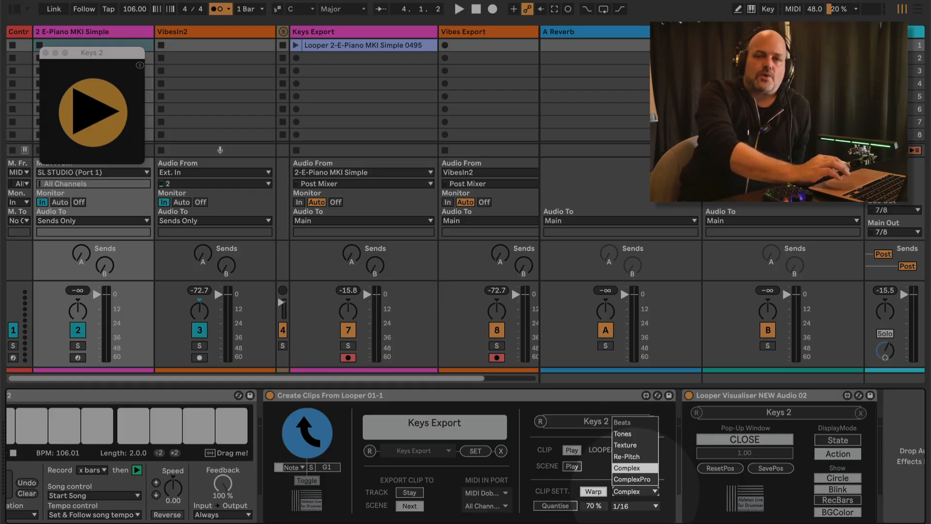
pyautogui.click(636, 495)
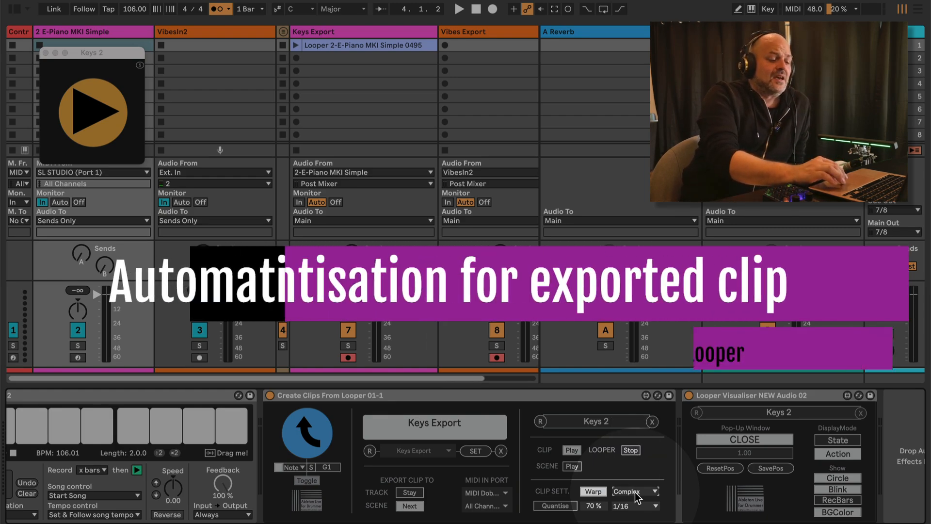
# Toggle the export Quantise switch on and off several times
pyautogui.click(566, 505)
pyautogui.click(566, 507)
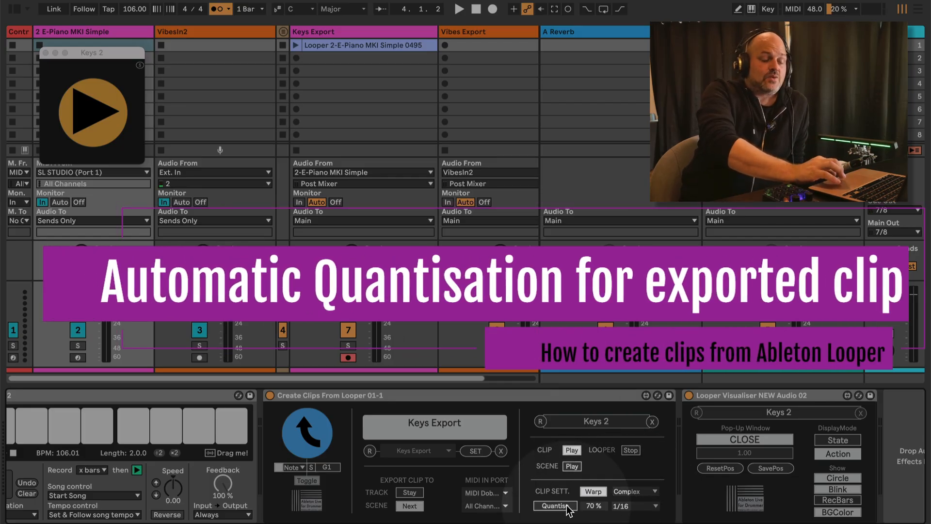
pyautogui.click(567, 507)
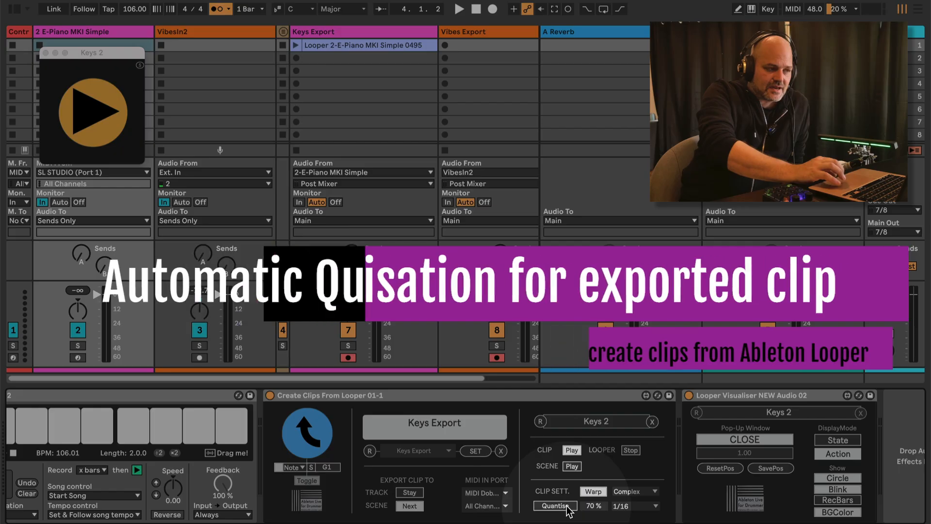
pyautogui.click(566, 508)
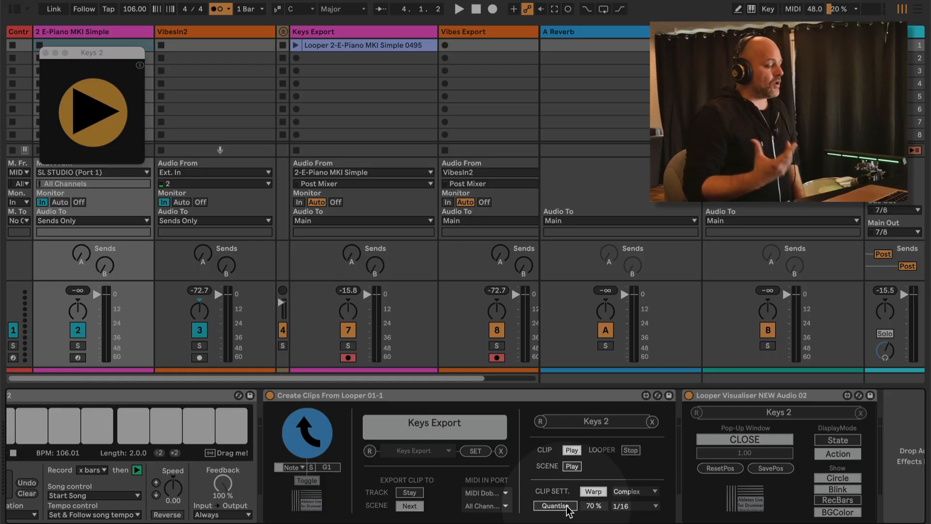
# Play clip 0495, then add a warp marker at its first transient and nudge it later
pyautogui.click(334, 45)
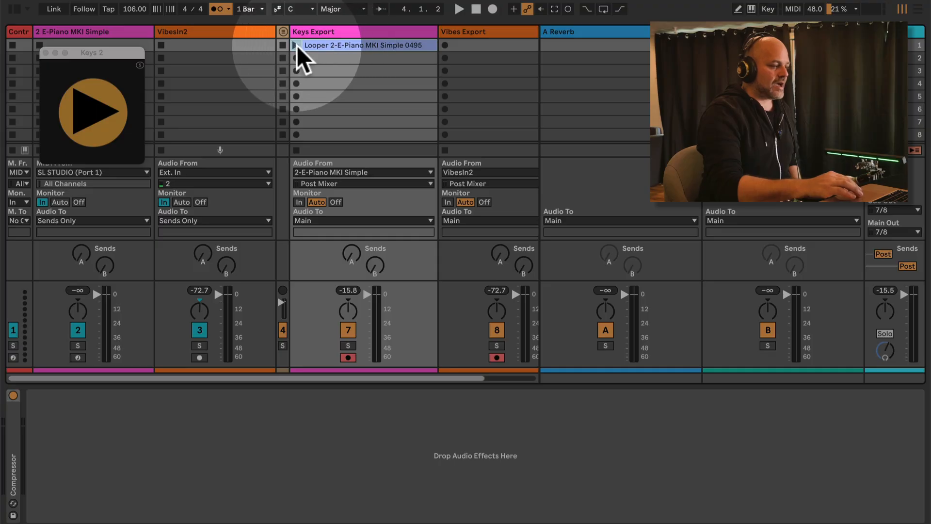
pyautogui.click(297, 46)
pyautogui.click(342, 44)
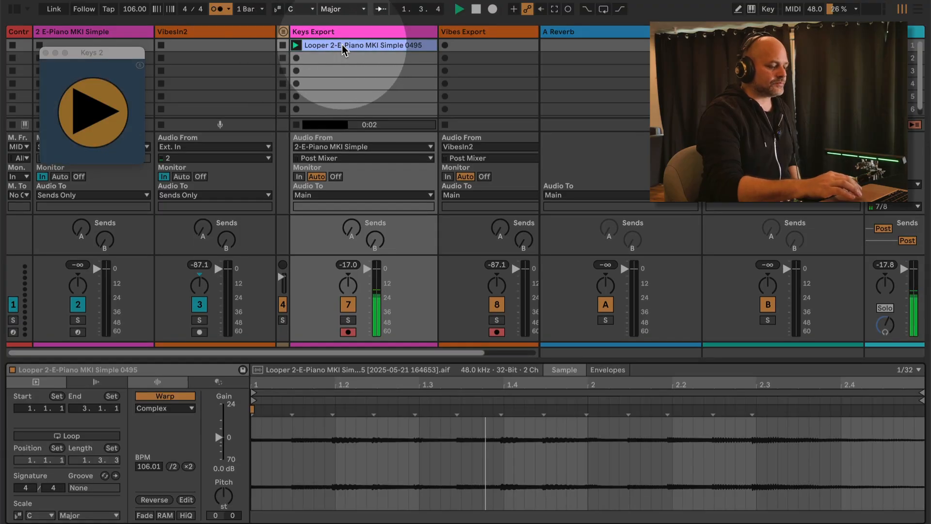
pyautogui.press('space')
pyautogui.doubleClick(291, 410)
pyautogui.moveTo(291, 410)
pyautogui.mouseDown()
pyautogui.moveTo(329, 409)
pyautogui.moveTo(293, 412)
pyautogui.mouseUp()
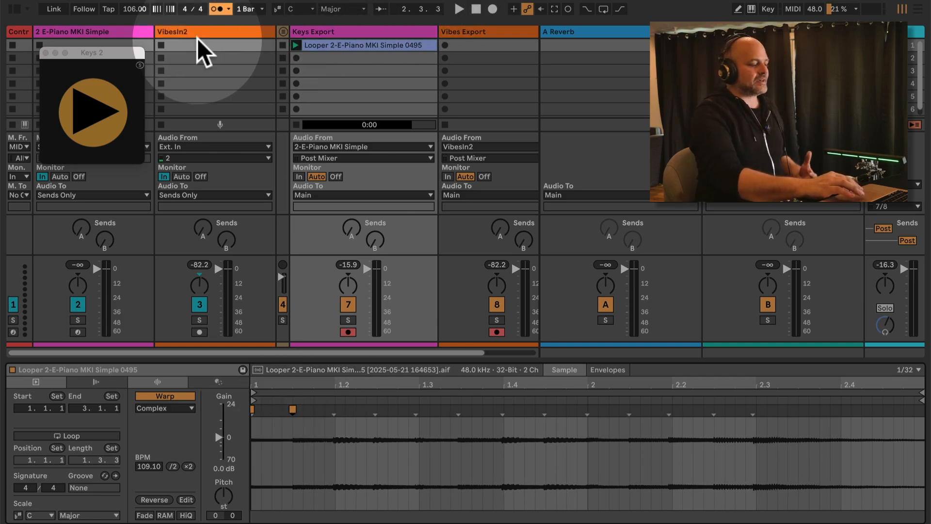
# Set the E-Piano export quantise grid to 1/8, enable Quantise, and view the new clip 0496
pyautogui.doubleClick(107, 32)
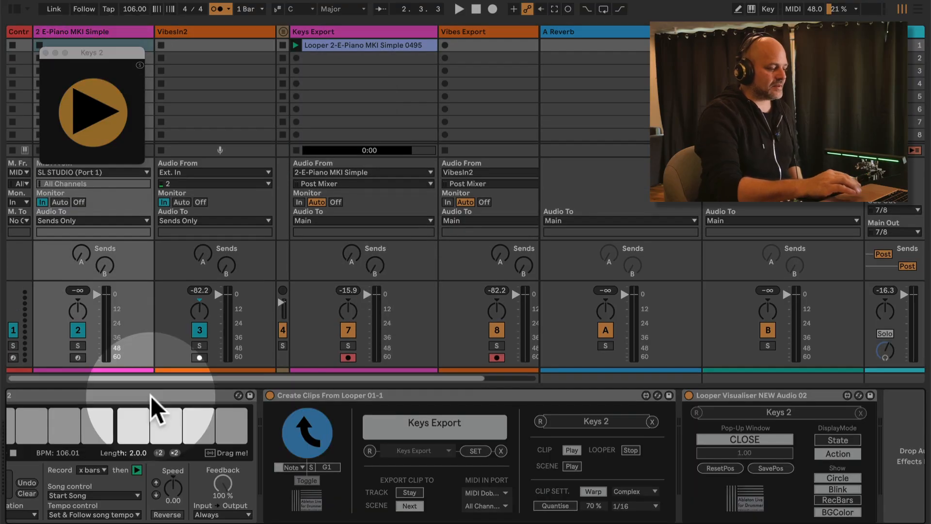
pyautogui.hscroll(-10, 151, 396)
pyautogui.hscroll(10, 150, 401)
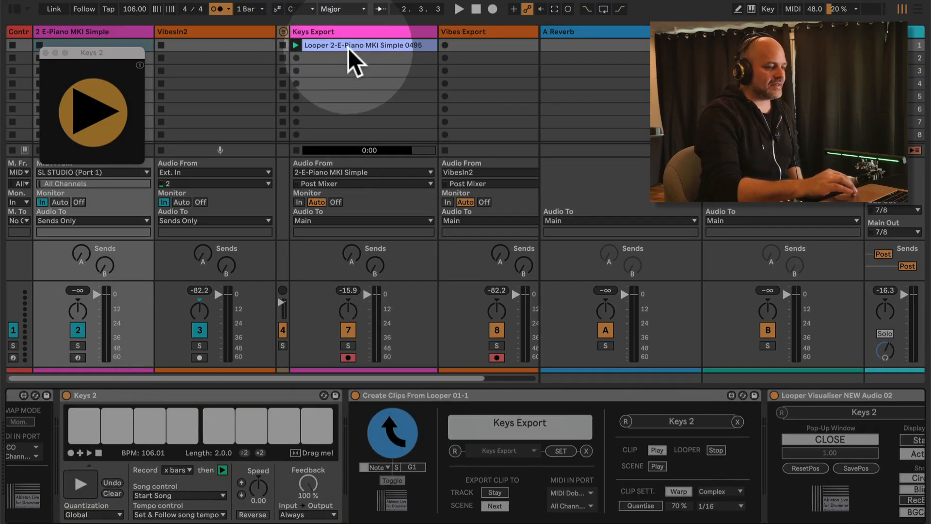
pyautogui.click(350, 44)
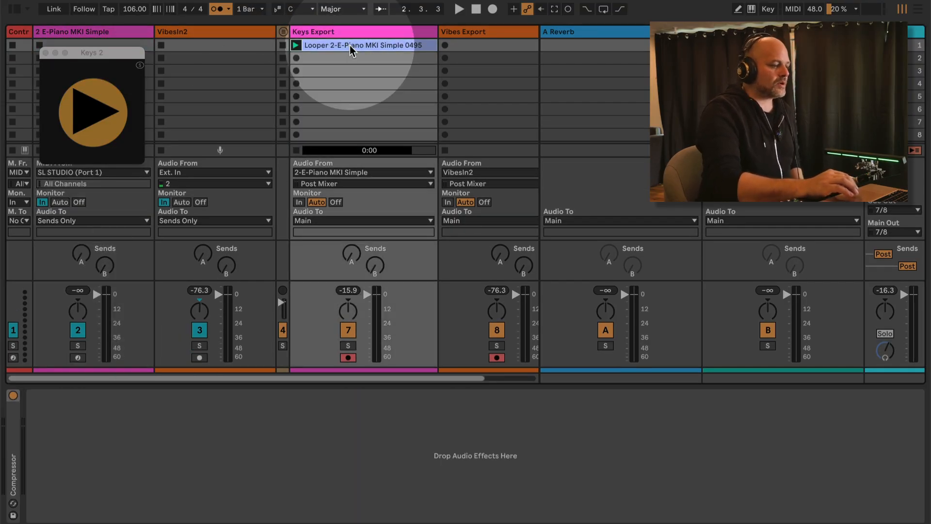
pyautogui.click(128, 30)
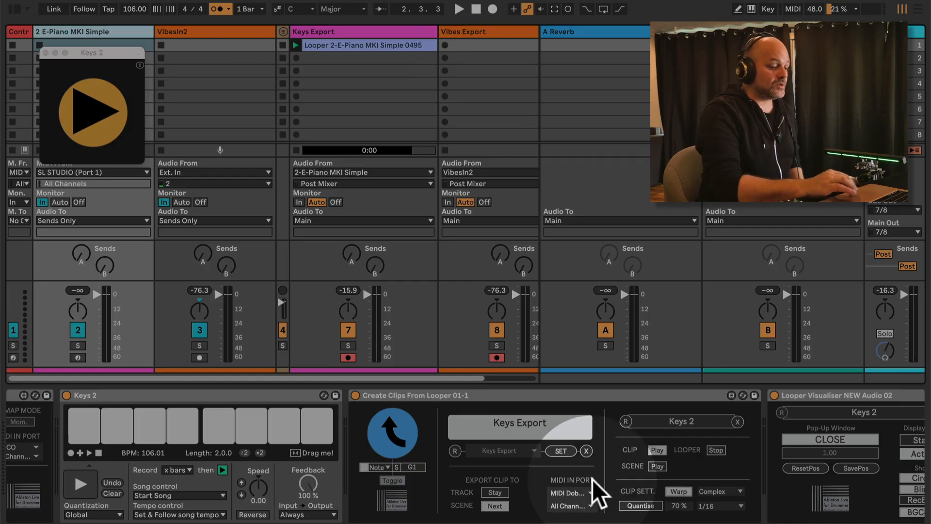
pyautogui.hscroll(3, 679, 489)
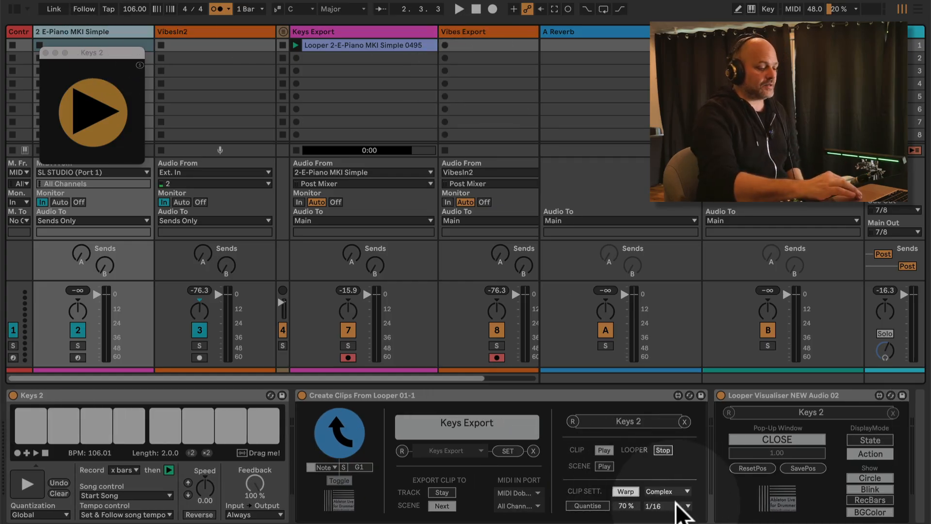
pyautogui.click(681, 505)
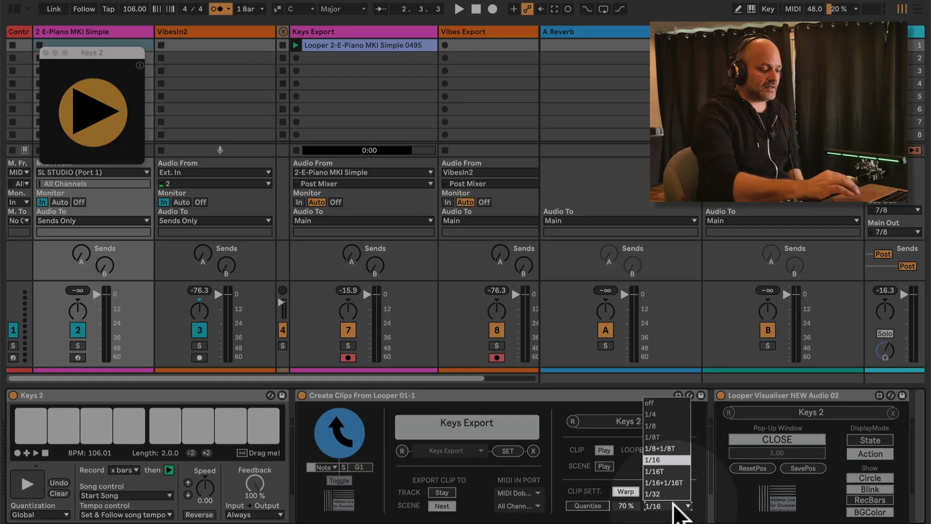
pyautogui.click(677, 431)
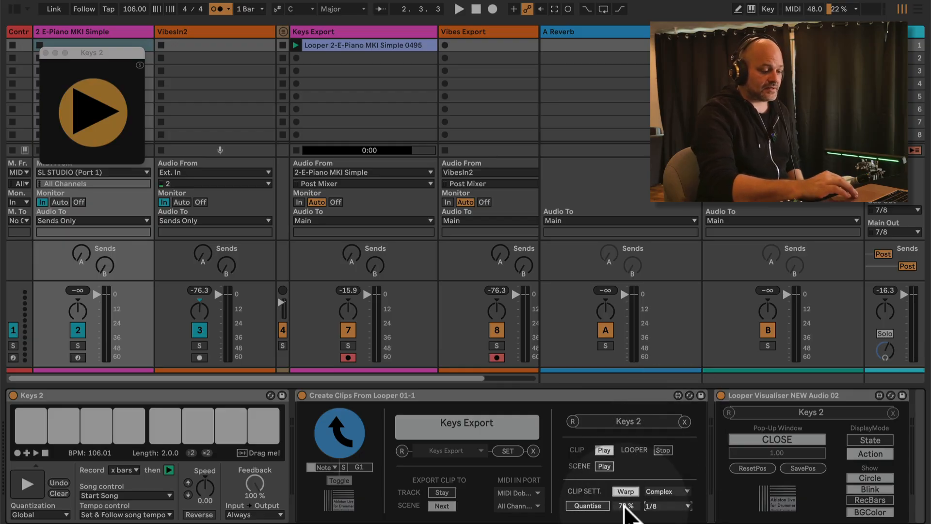
pyautogui.click(589, 506)
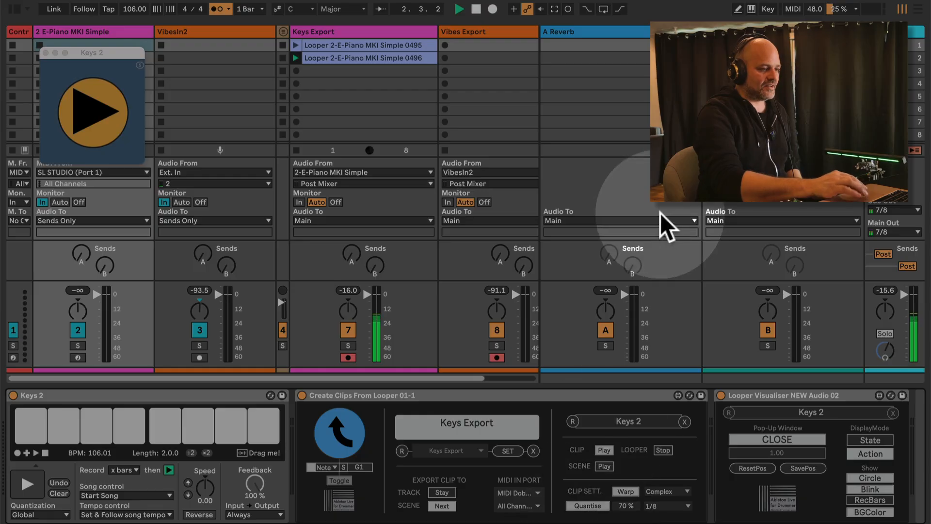
pyautogui.click(395, 59)
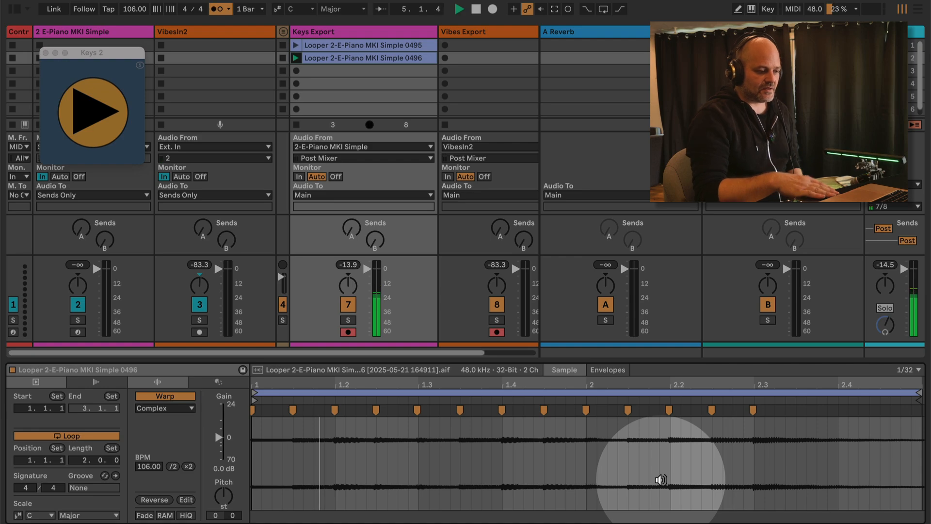
pyautogui.click(296, 45)
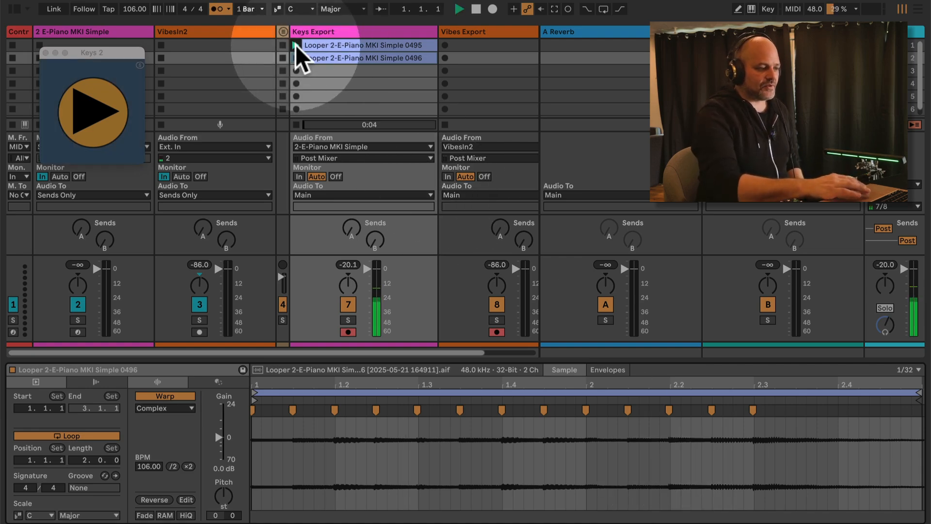
pyautogui.click(340, 46)
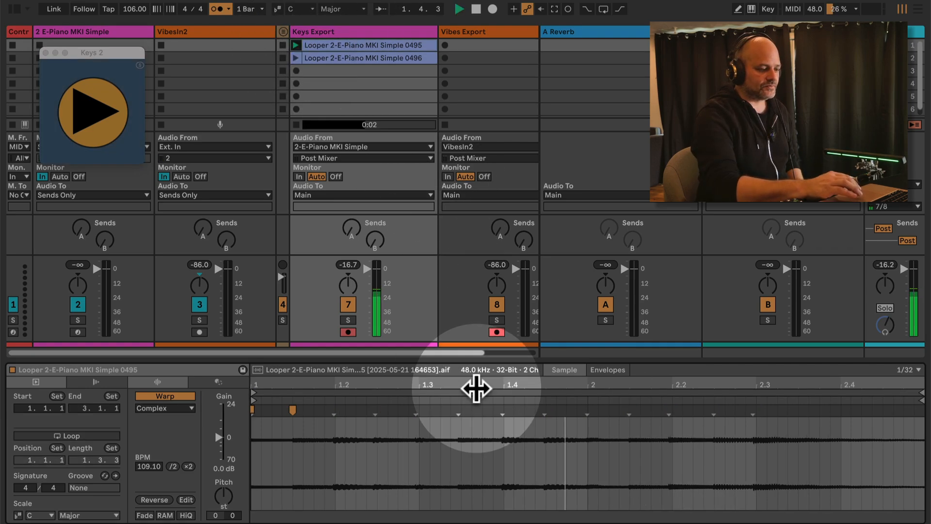
pyautogui.click(295, 58)
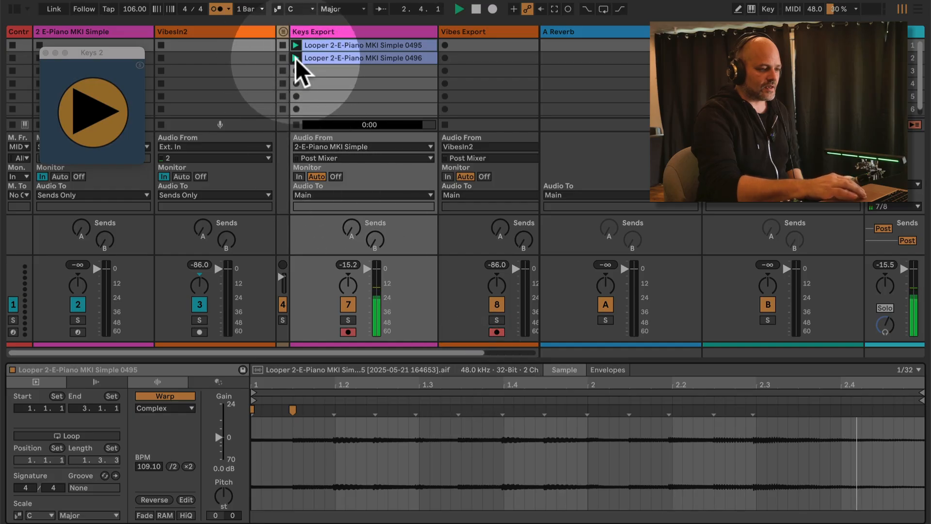
pyautogui.click(329, 59)
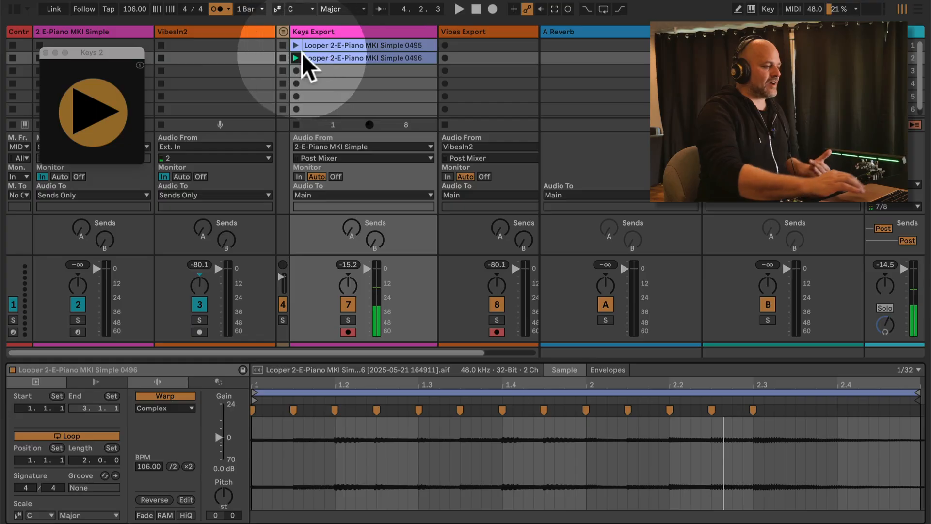
pyautogui.click(220, 33)
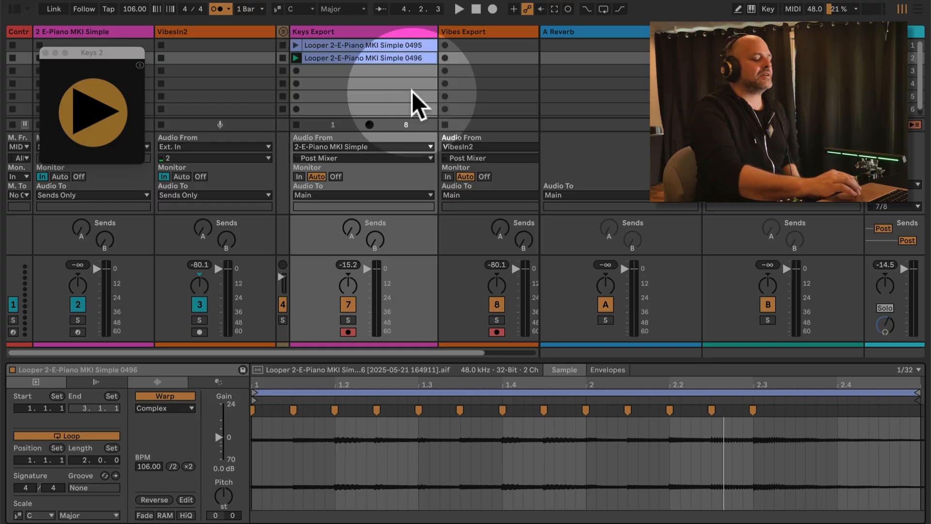
# Set the E-Piano Create Clips From Looper quantise amount to 100% and grid to 1/16
pyautogui.click(336, 31)
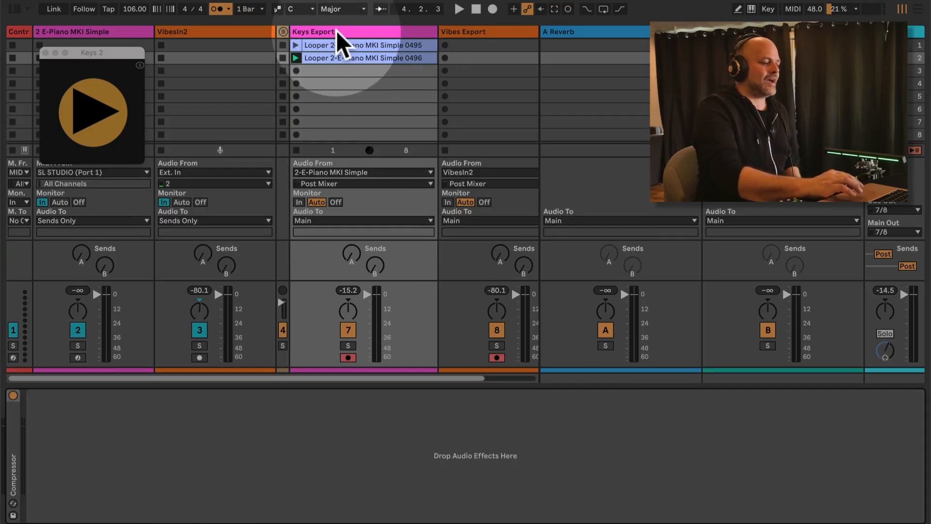
pyautogui.click(109, 25)
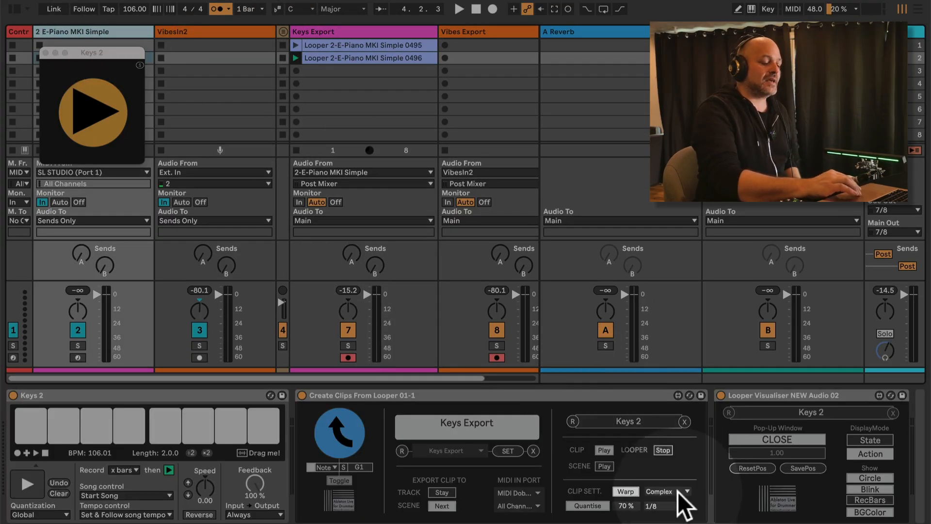
pyautogui.moveTo(631, 506); pyautogui.dragTo(614, 151)
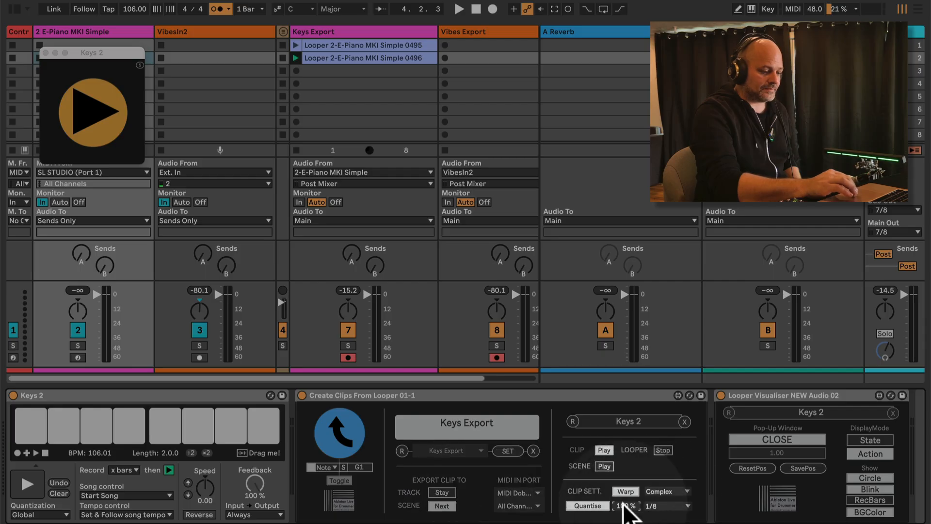
pyautogui.click(668, 506)
pyautogui.click(665, 460)
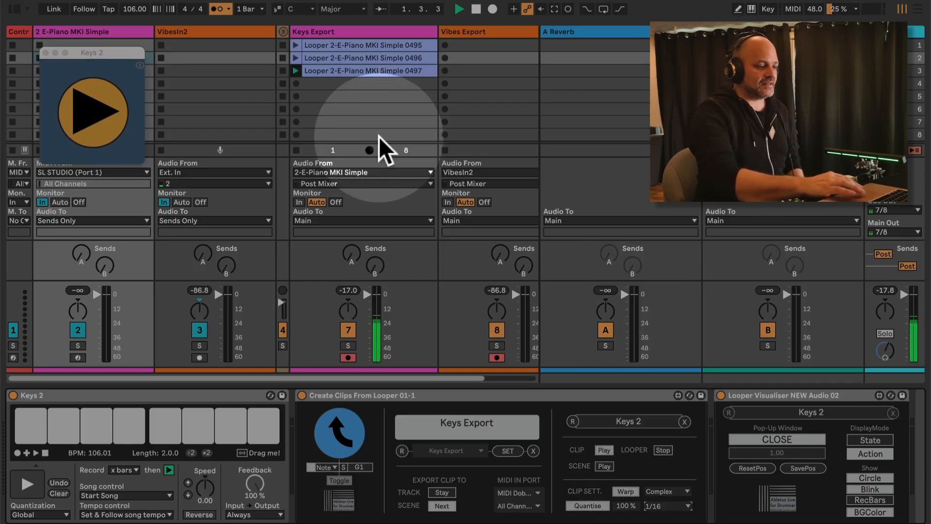
# Inspect clip 0497's warp markers, then bring up the VibesIn2 track's looper devices
pyautogui.click(357, 73)
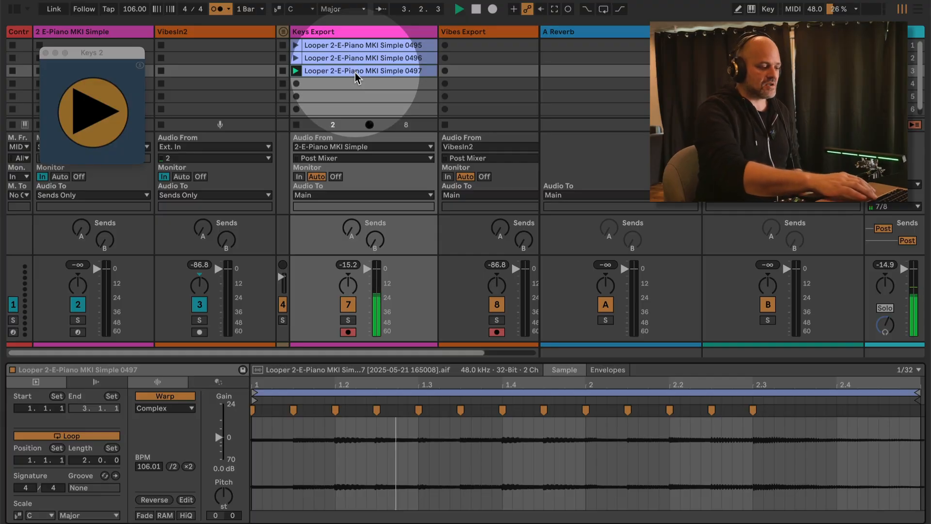
pyautogui.click(119, 30)
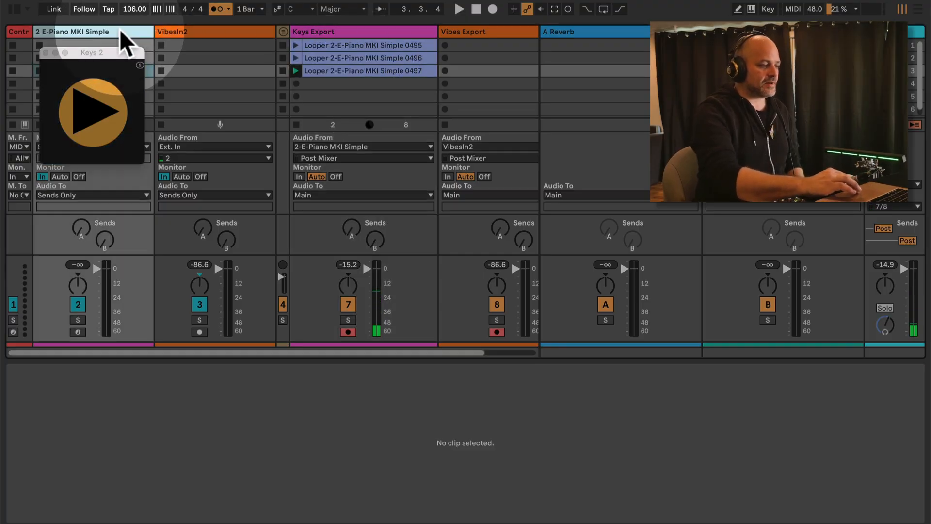
pyautogui.click(199, 33)
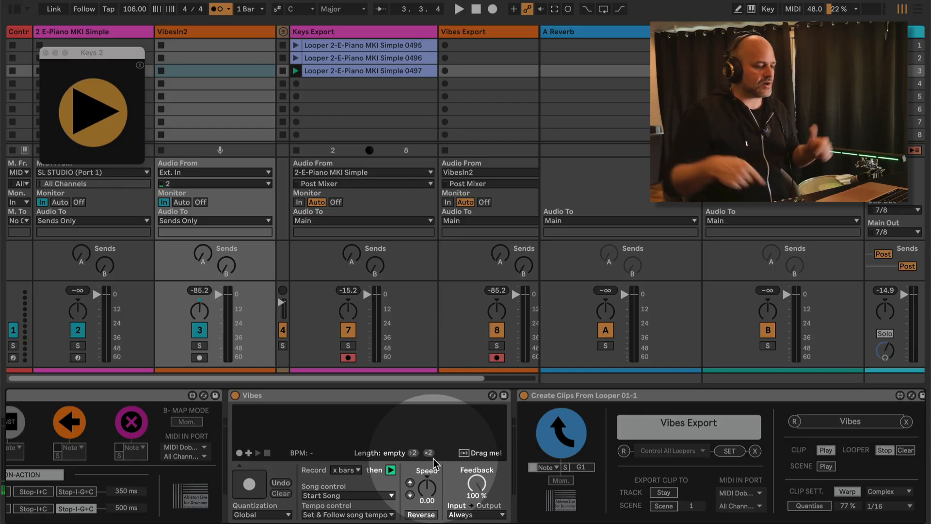
pyautogui.hscroll(3, 694, 465)
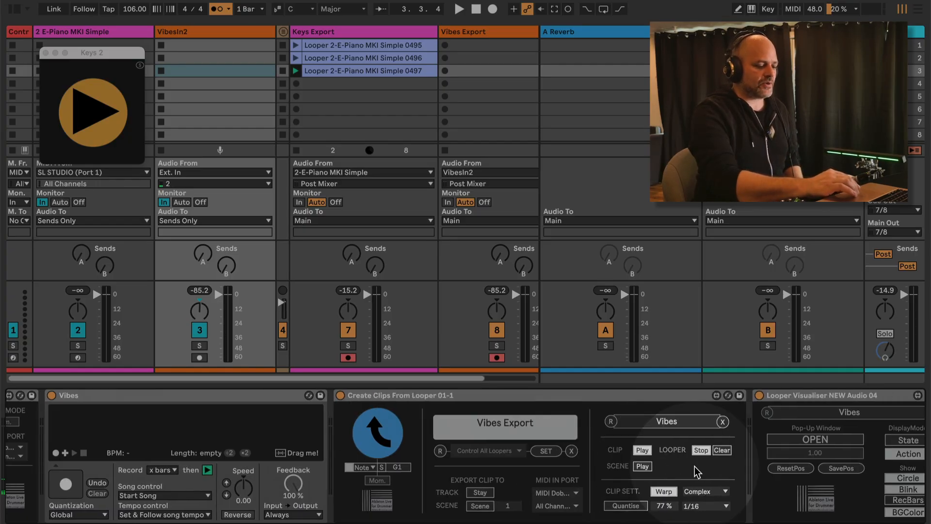
pyautogui.hscroll(-8, 695, 466)
pyautogui.hscroll(5, 694, 467)
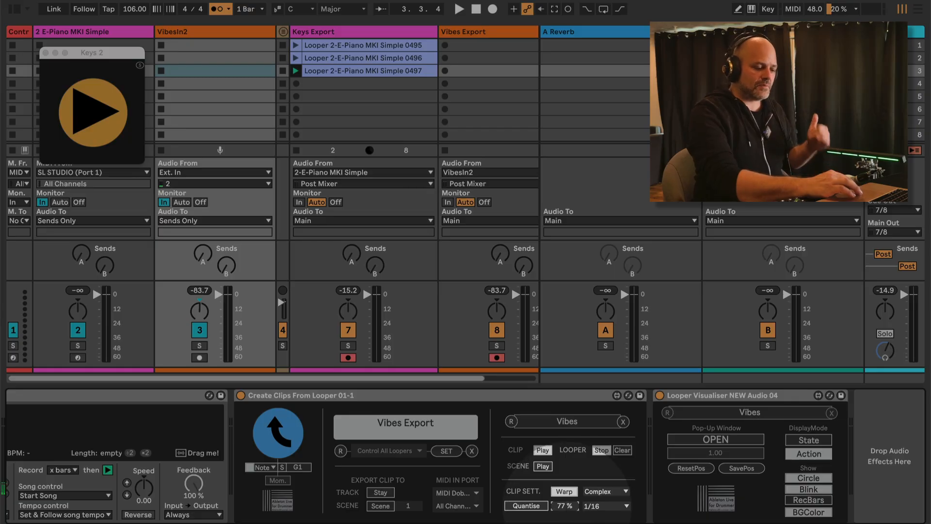
# Enable Vibes export quantising at 100%, then delete clip 0497 from Keys Export
pyautogui.moveTo(567, 507); pyautogui.dragTo(561, 318)
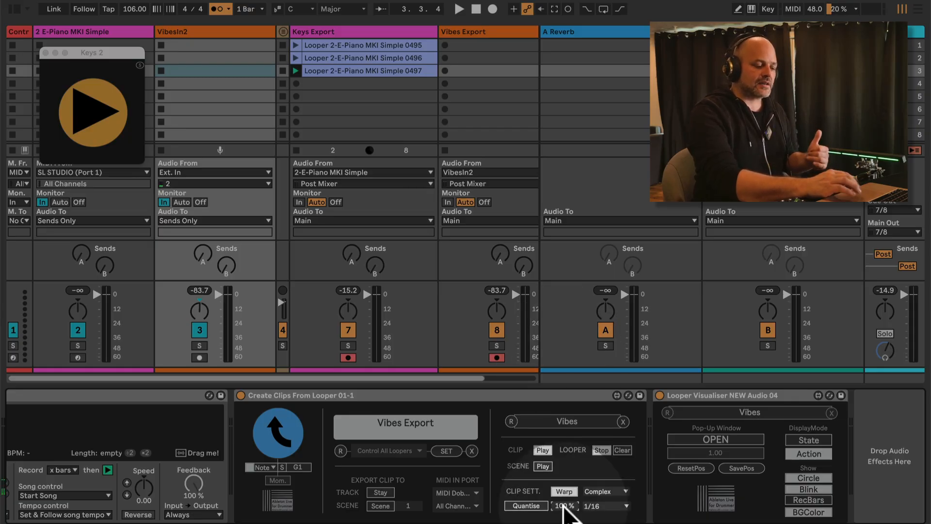
pyautogui.click(521, 508)
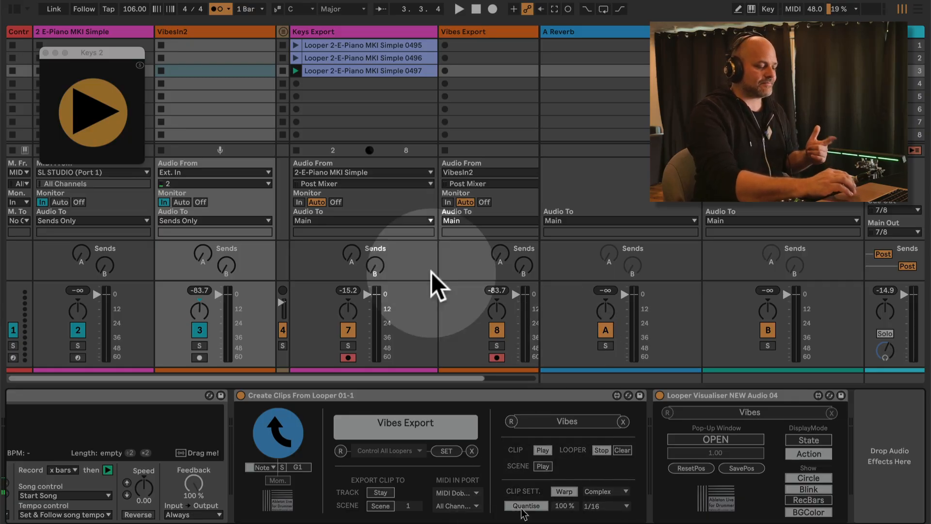
pyautogui.click(343, 68)
pyautogui.press('Delete')
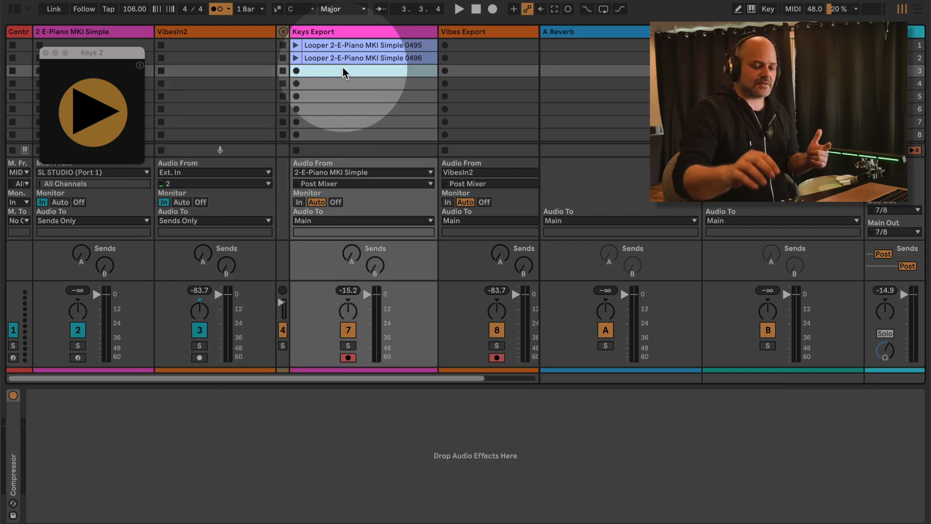
# Check the new clip's warp markers, then delete clip 0511 from Keys Export and reselect E-Piano
pyautogui.click(342, 70)
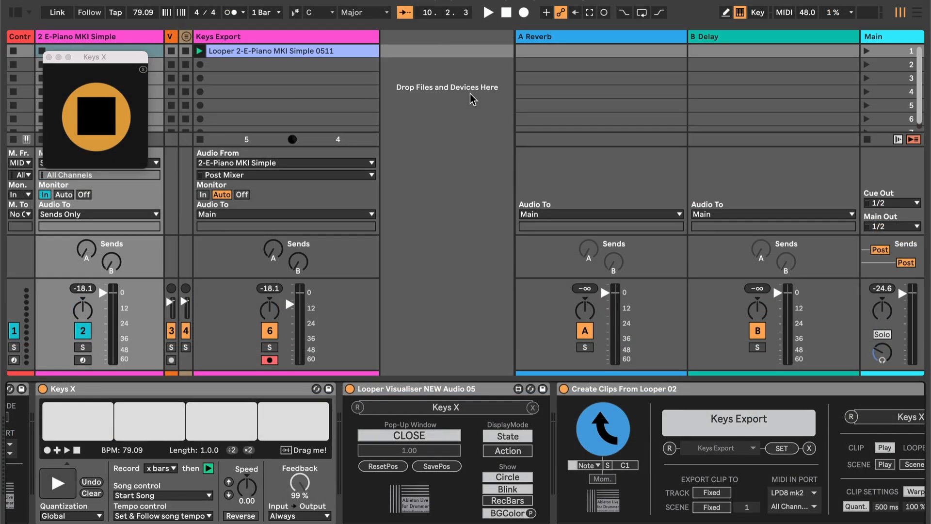
pyautogui.hscroll(5, 471, 459)
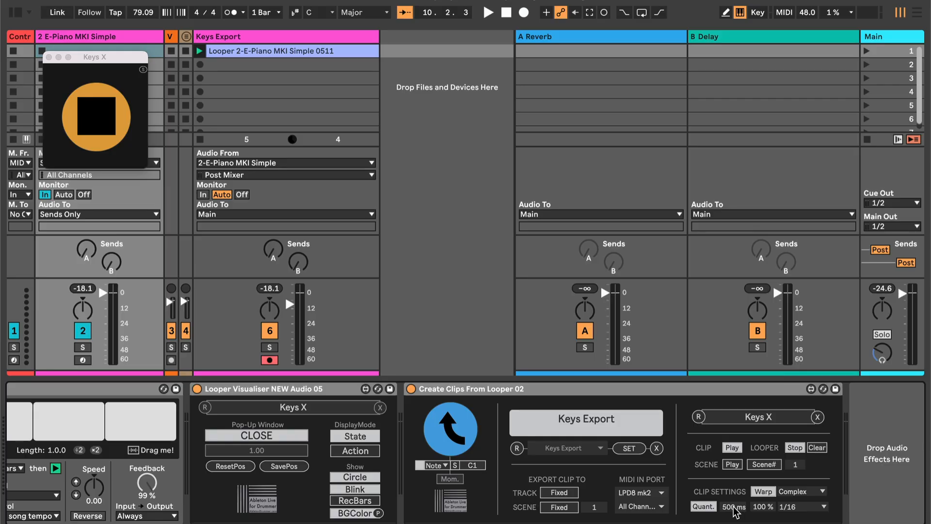
pyautogui.click(319, 51)
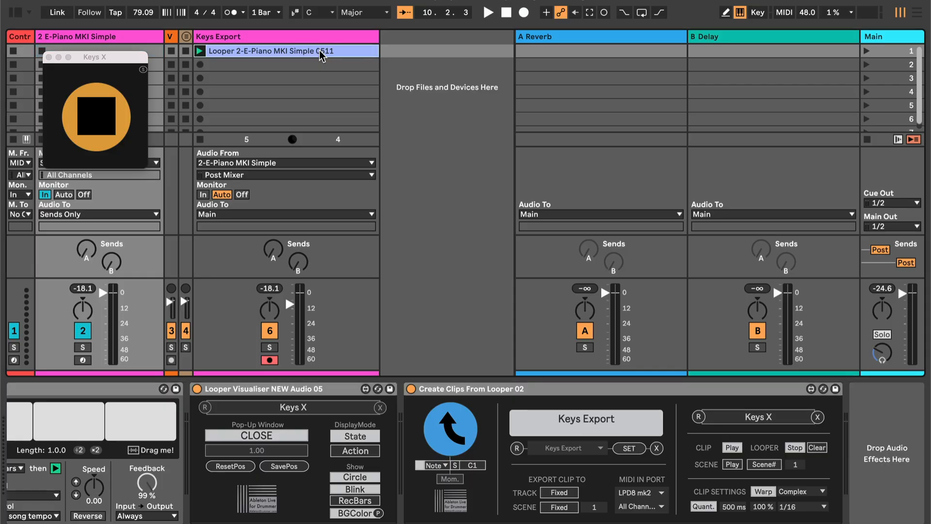
pyautogui.press('Delete')
pyautogui.click(108, 36)
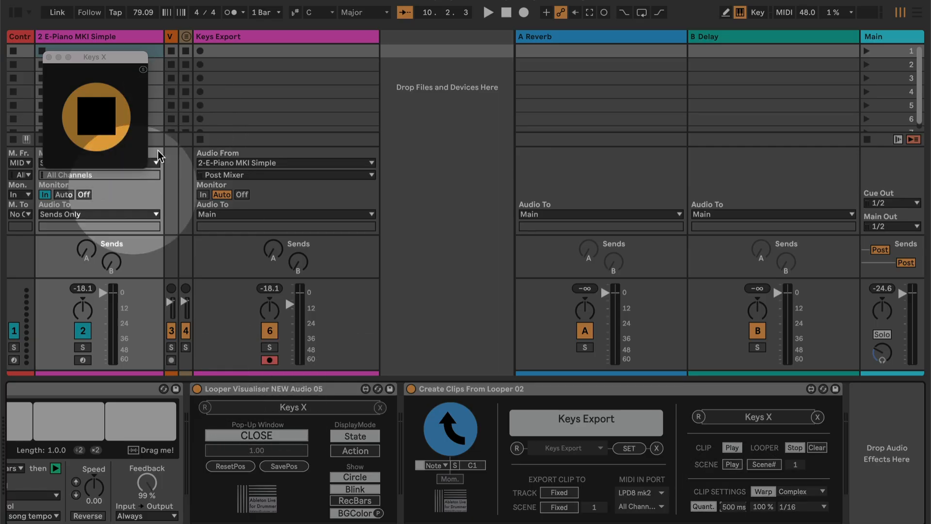
# Play the Keys X looper to export clip 0512, open its details, and stop playback
pyautogui.hscroll(-4, 132, 395)
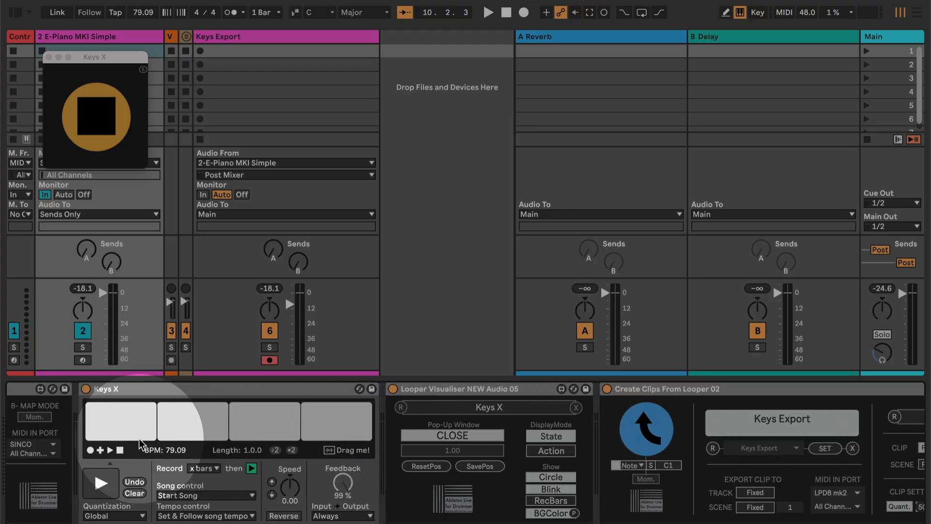
pyautogui.hscroll(1, 140, 444)
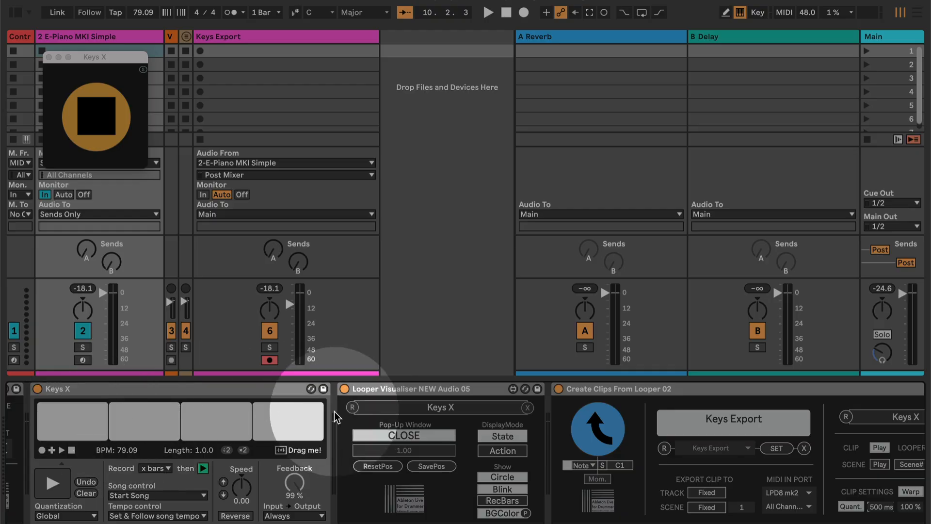
pyautogui.click(56, 483)
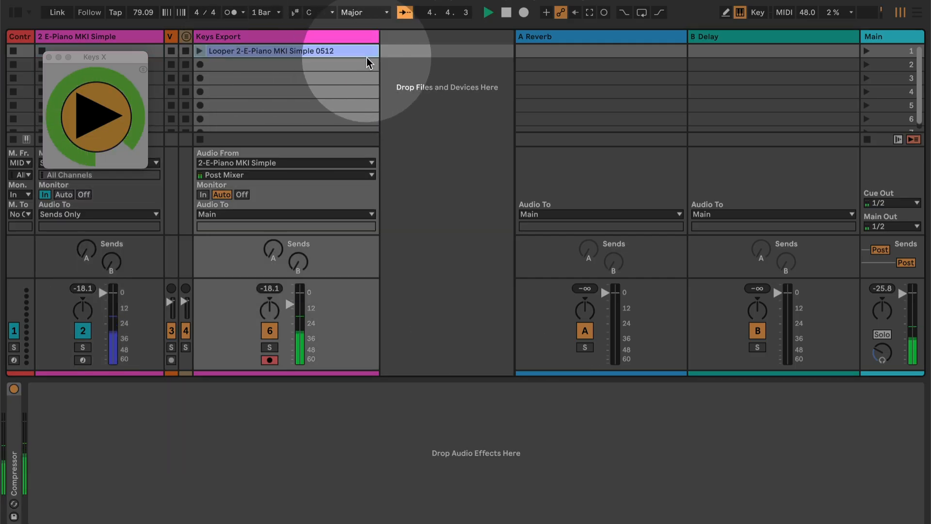
pyautogui.doubleClick(350, 52)
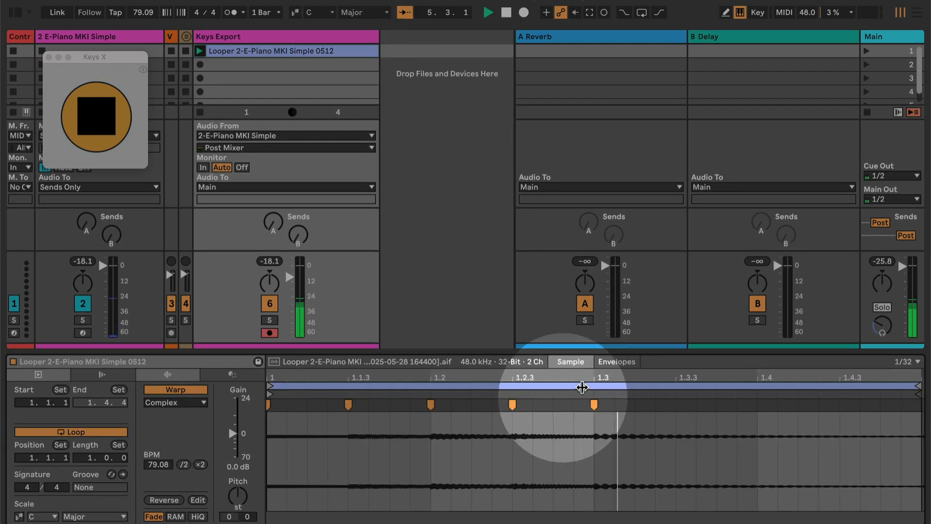
pyautogui.press('space')
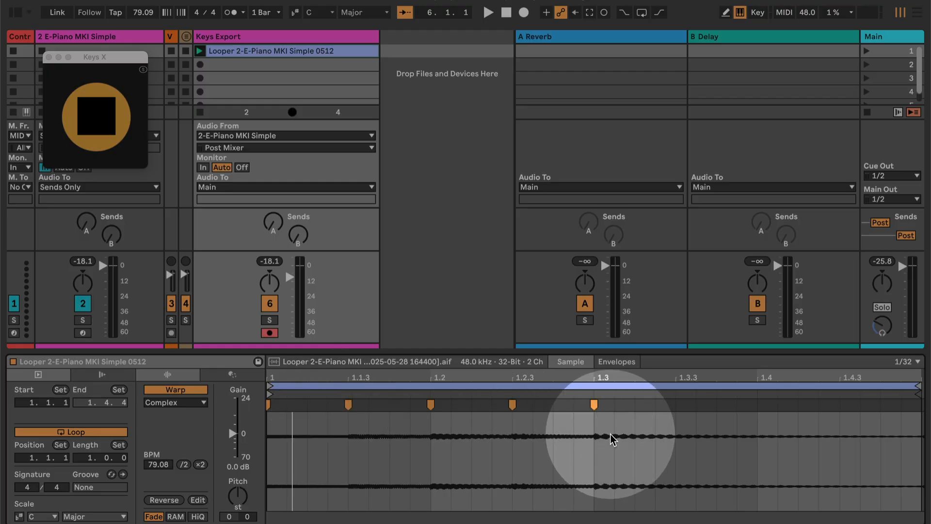
pyautogui.click(123, 37)
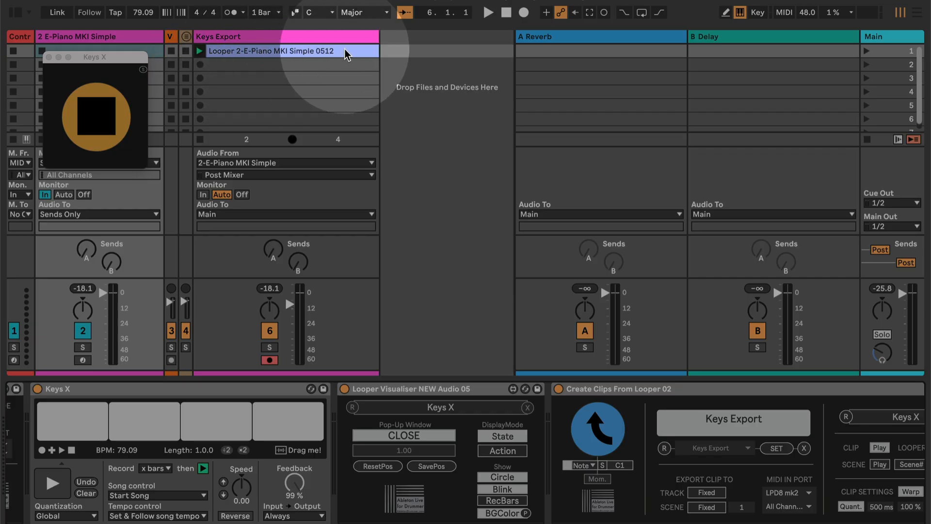
# Drag the Create Clips Quant. time from 500 ms up to 1.72 s
pyautogui.click(703, 481)
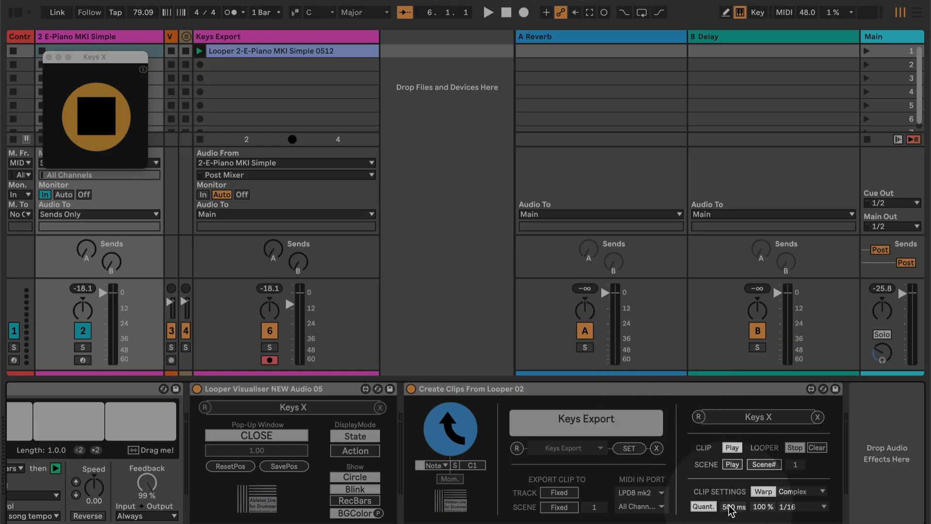
pyautogui.moveTo(730, 506); pyautogui.dragTo(730, 482)
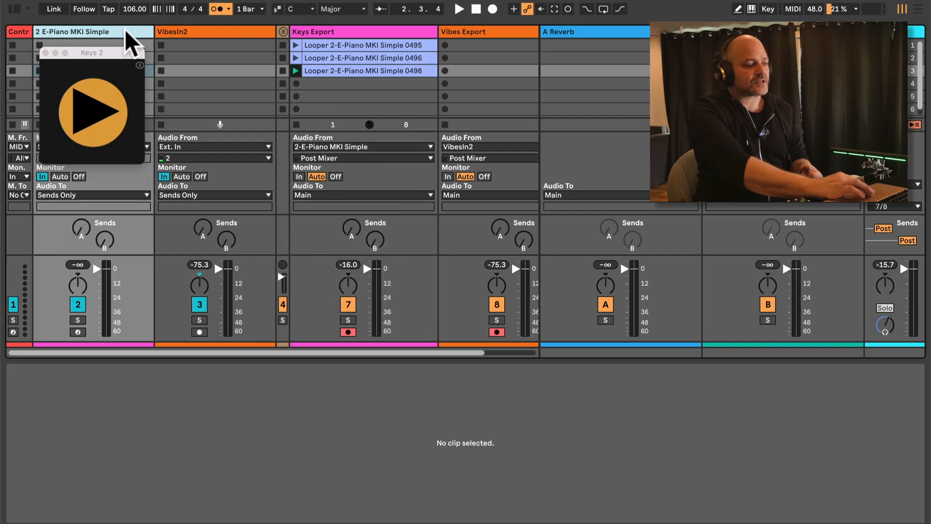
# Select the 2 E-Piano MKI Simple track and its Keys 2 looper device
pyautogui.click(124, 31)
pyautogui.hscroll(-5, 554, 463)
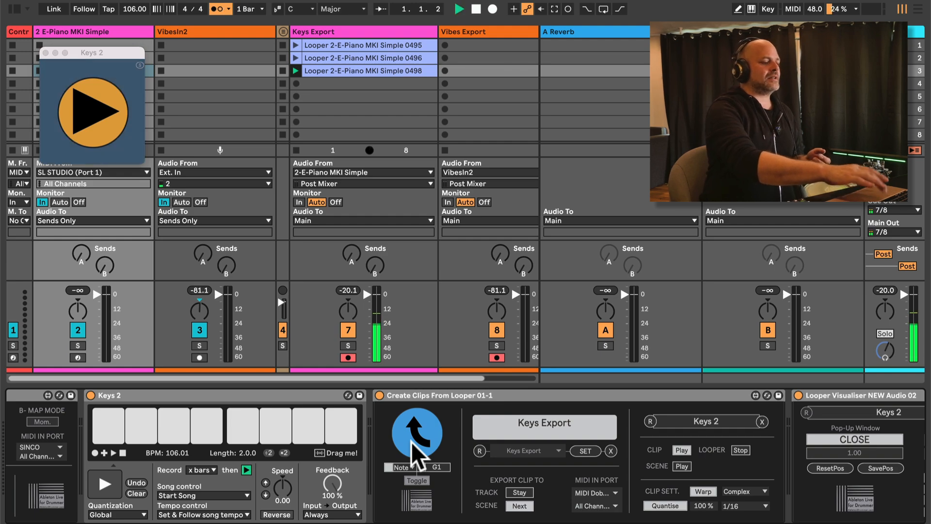
pyautogui.click(156, 398)
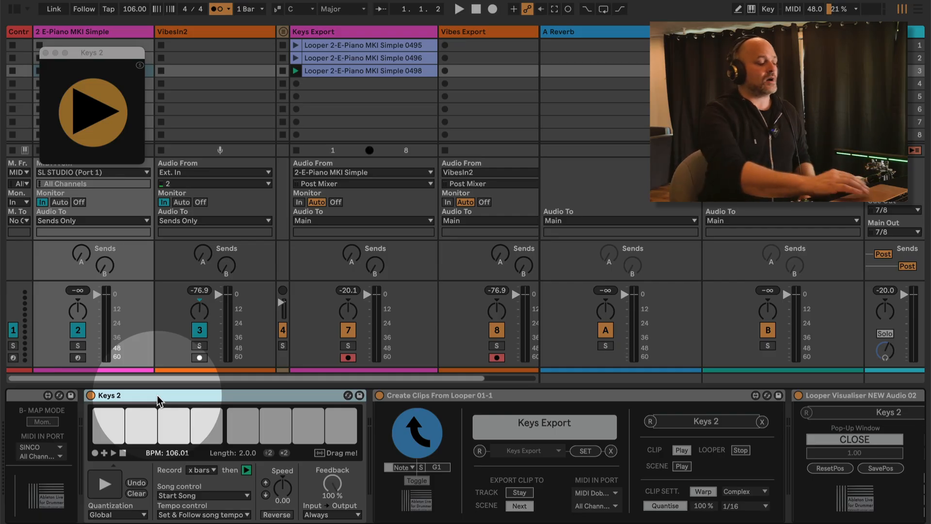
# Check the Looper Controller and Contr's Multiple Loopers Control, then select the VibesIn2 track
pyautogui.hscroll(-10, 157, 395)
pyautogui.click(157, 395)
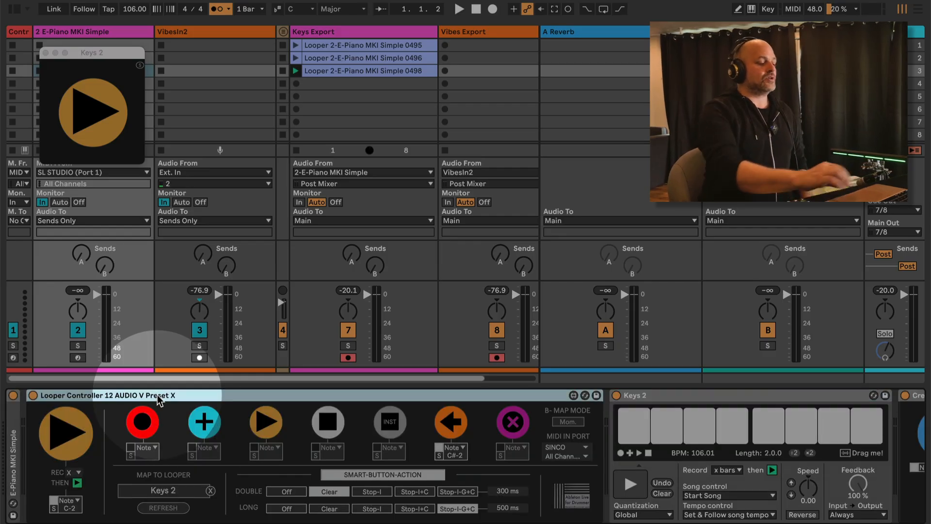
pyautogui.click(19, 31)
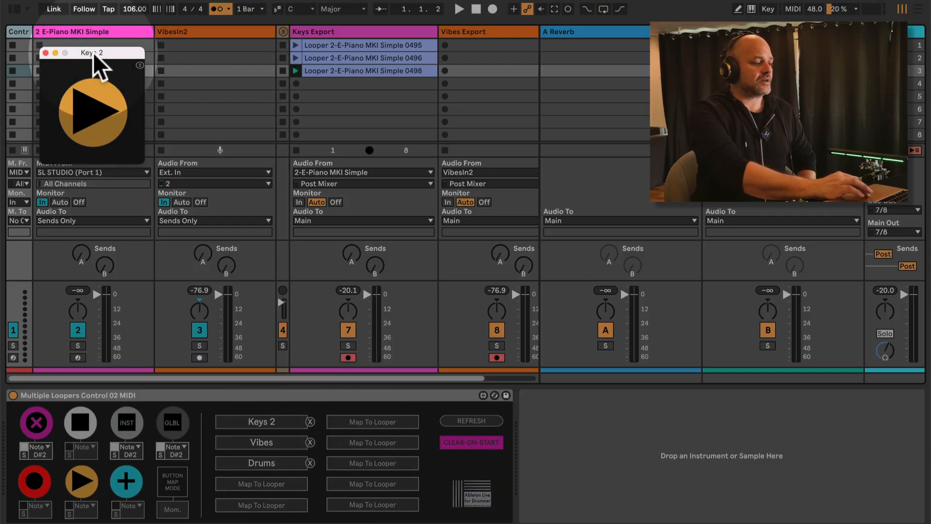
pyautogui.moveTo(93, 53)
pyautogui.mouseDown()
pyautogui.moveTo(263, 34)
pyautogui.moveTo(94, 55)
pyautogui.mouseUp()
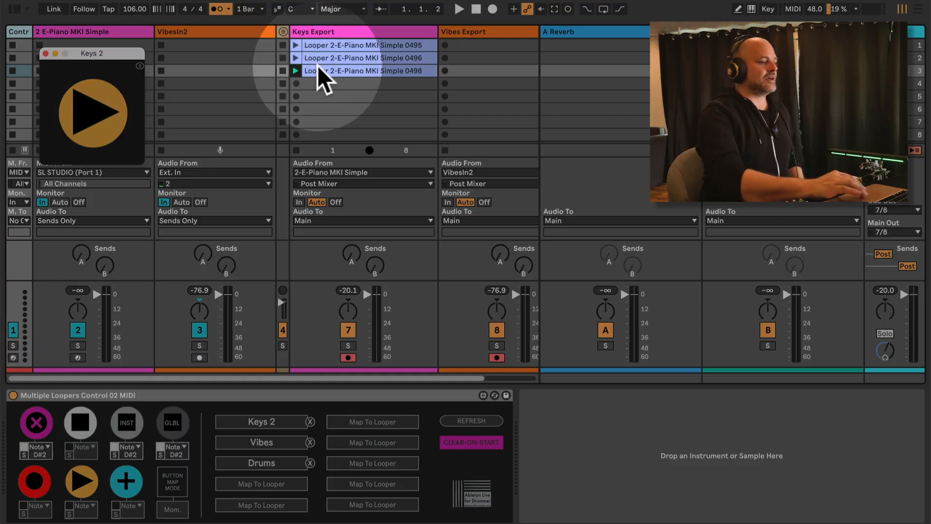
pyautogui.click(223, 31)
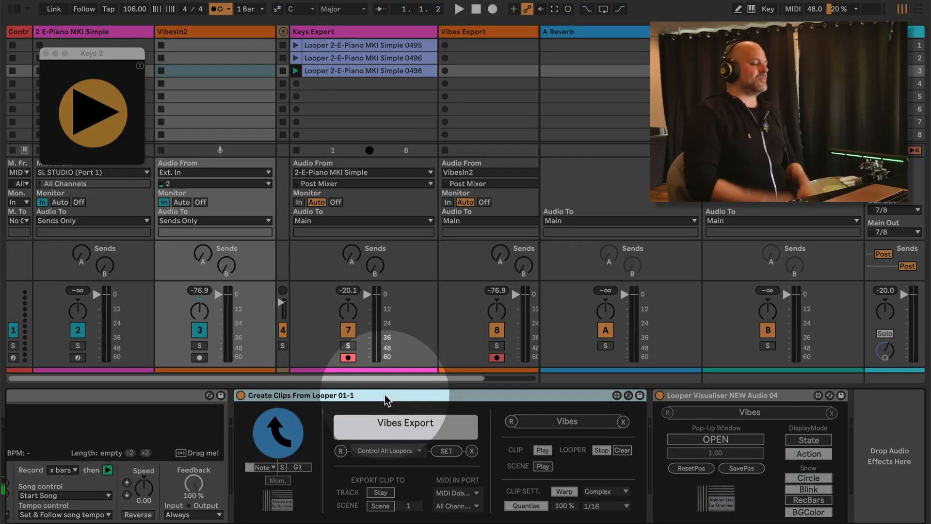